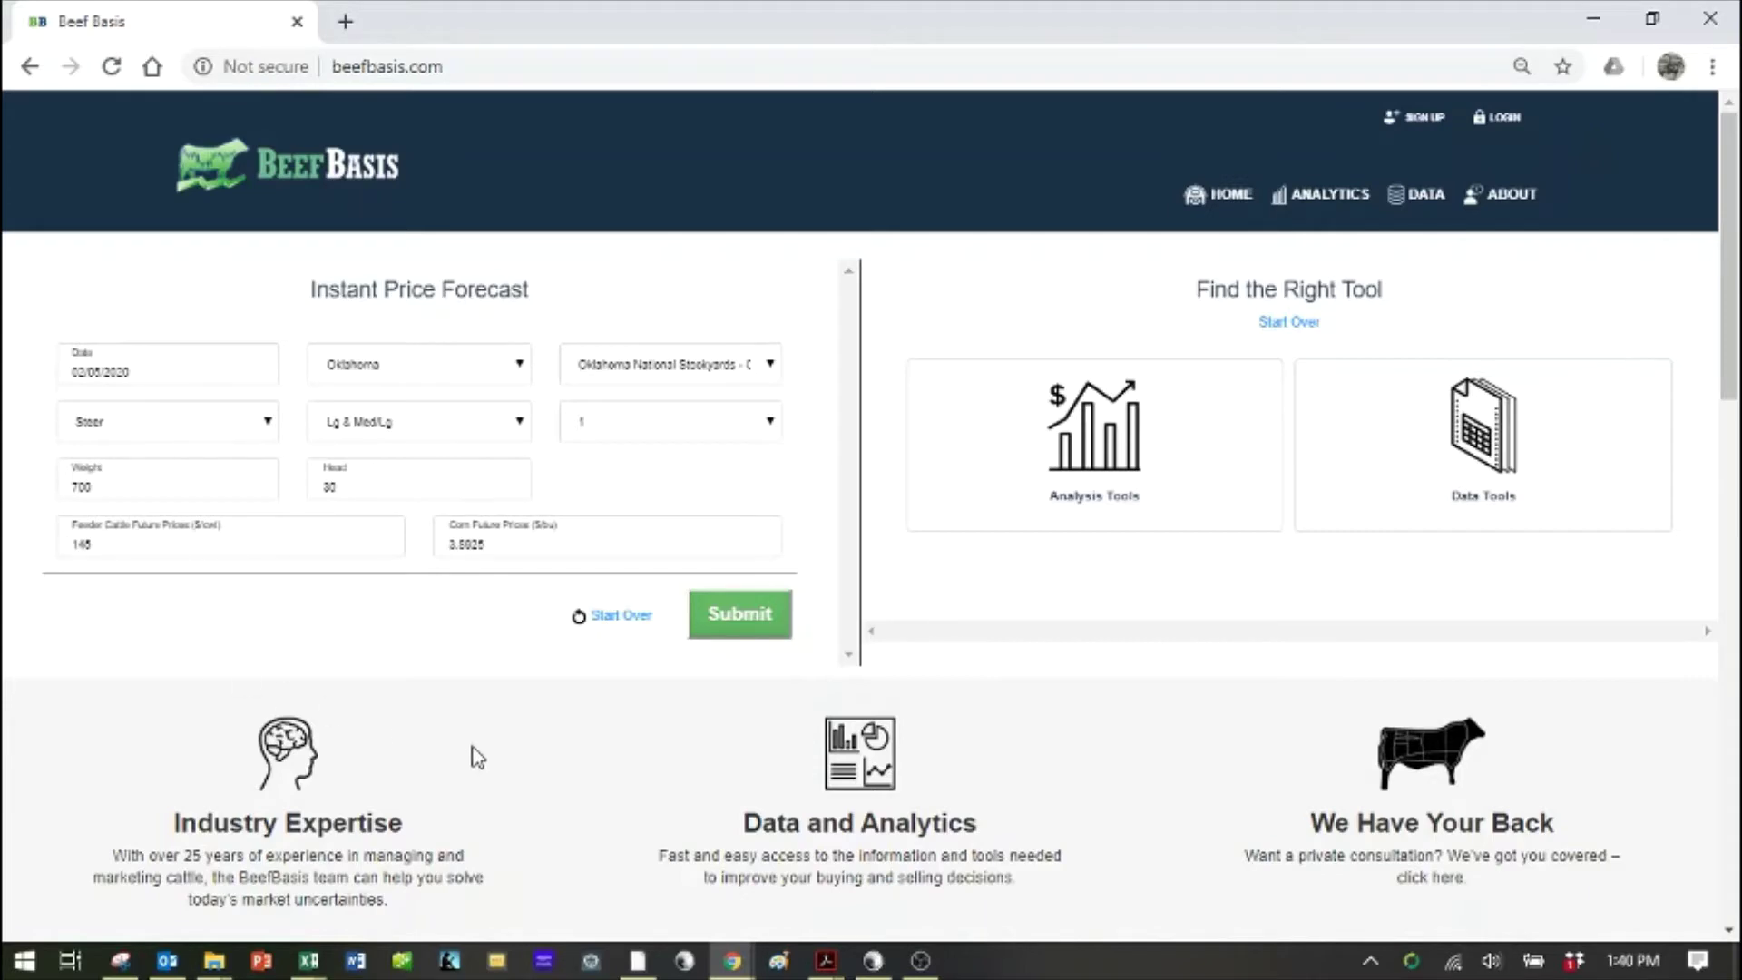
- Set the instant price forecast's date to 02/19/2020, state to Wyoming and location to Torrington Livestock Commission Co
{"action": "left_click", "coordinate": [209, 364]}
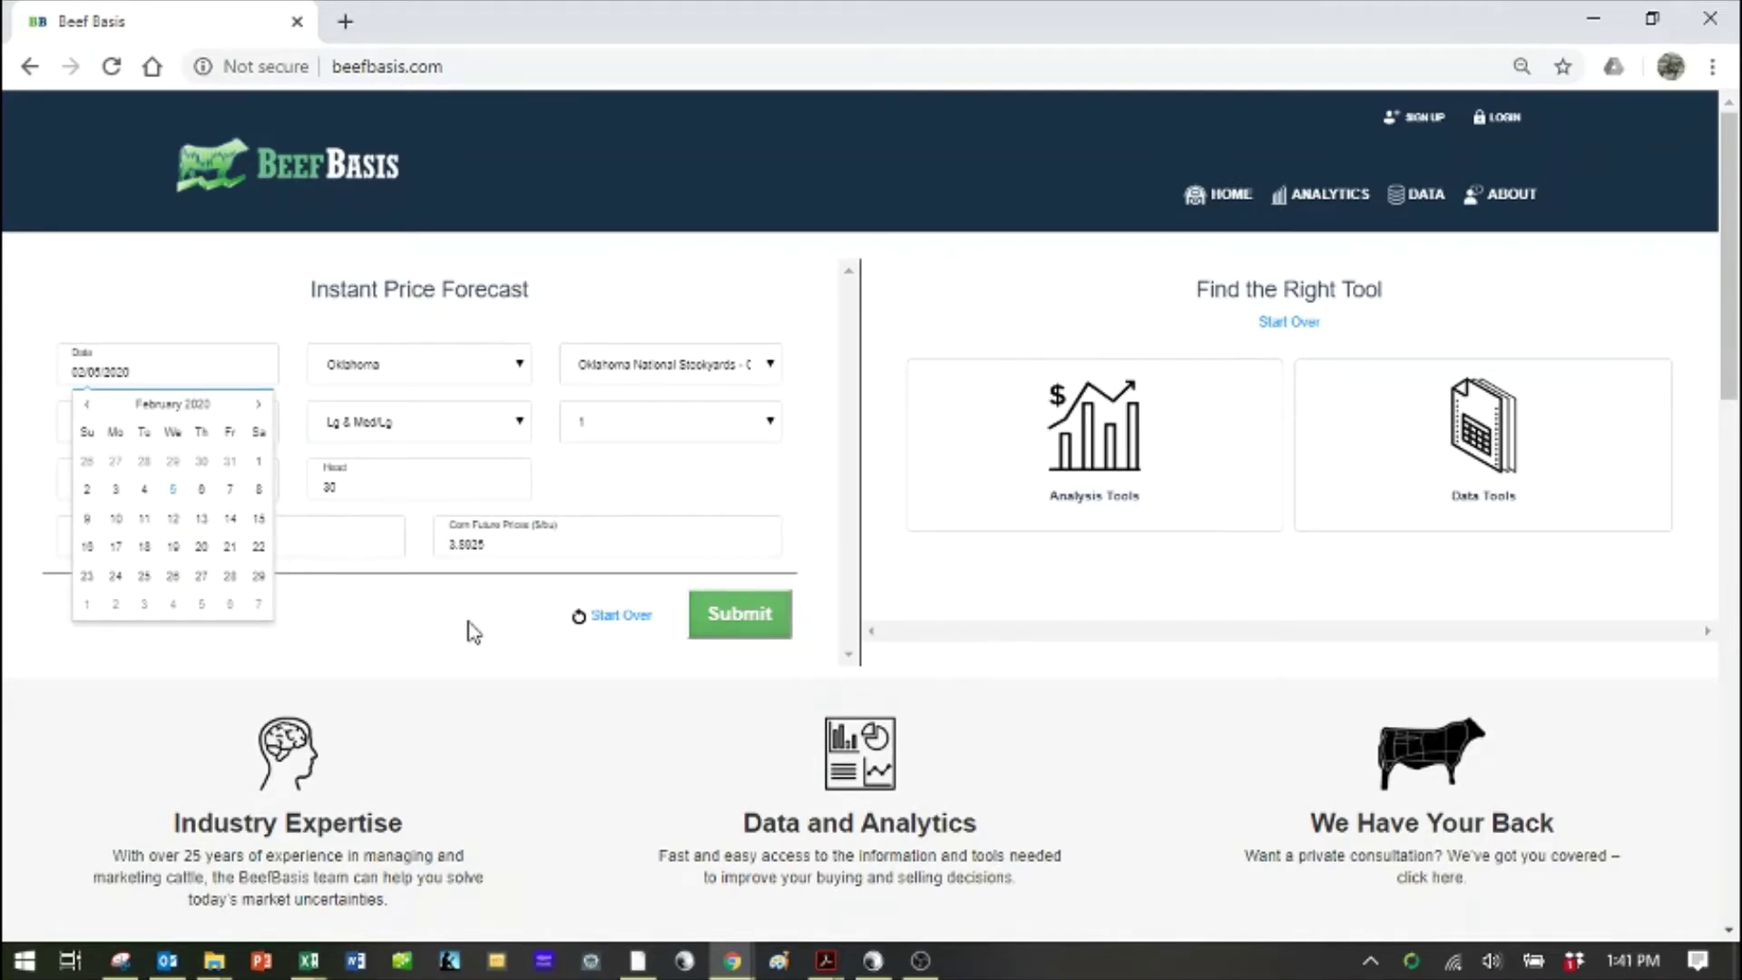
{"action": "left_click", "coordinate": [172, 546]}
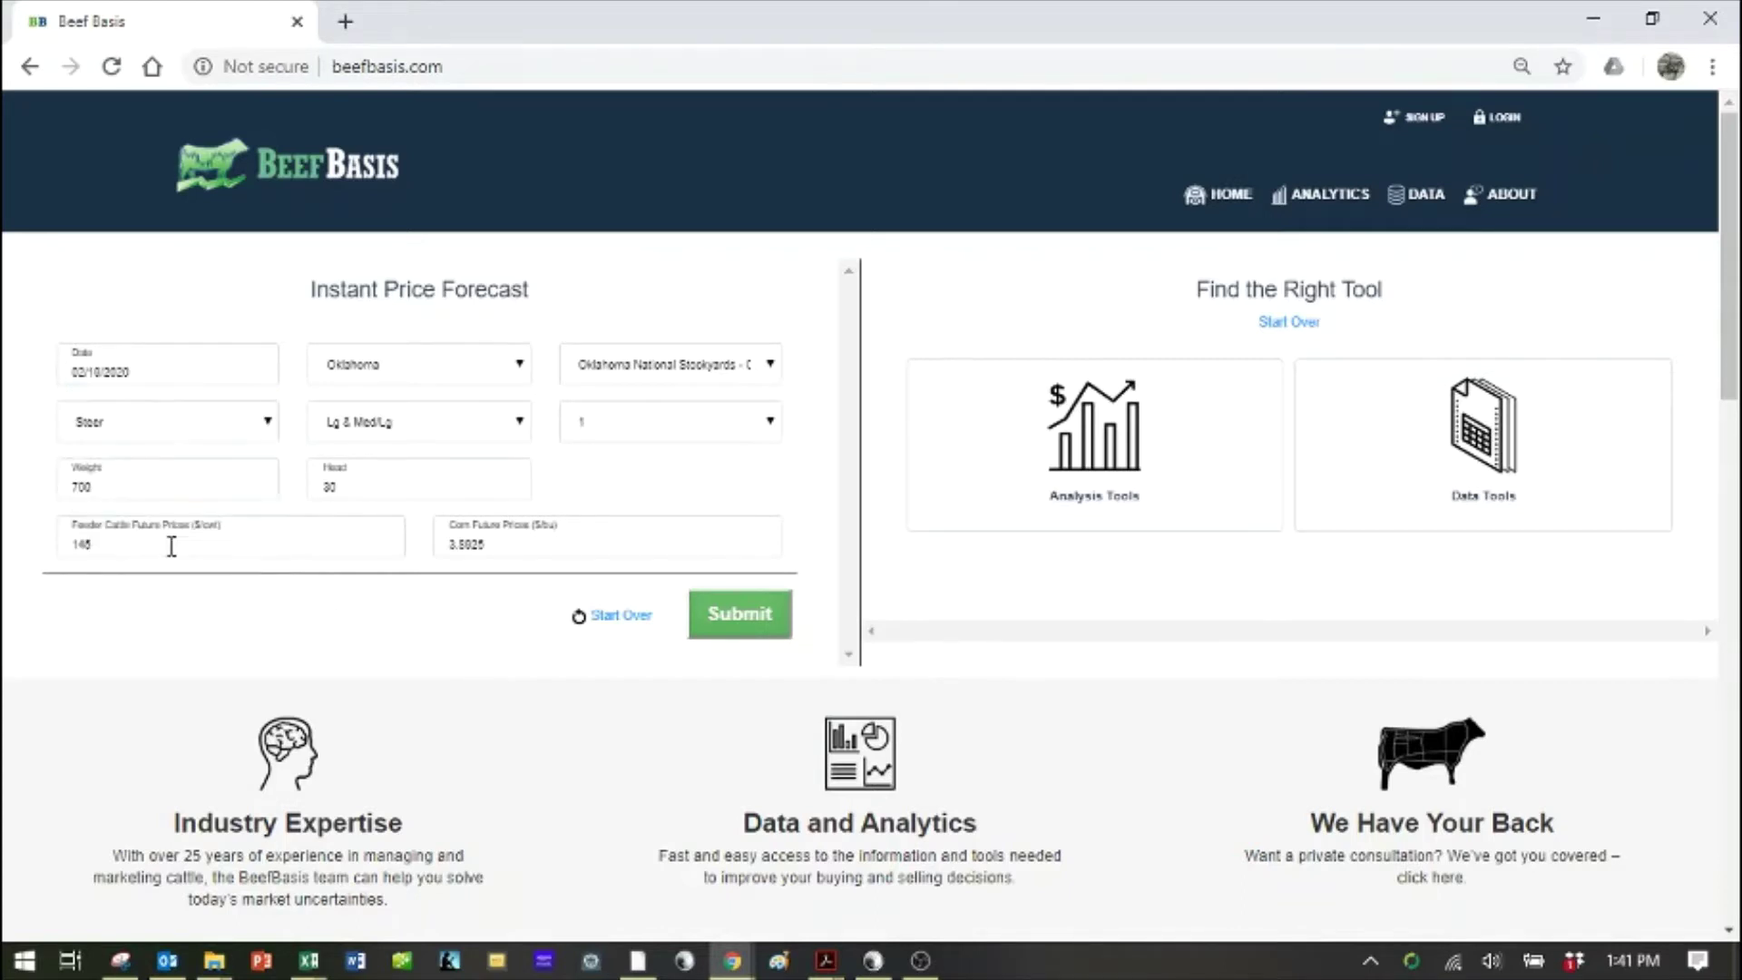
{"action": "left_click", "coordinate": [525, 368]}
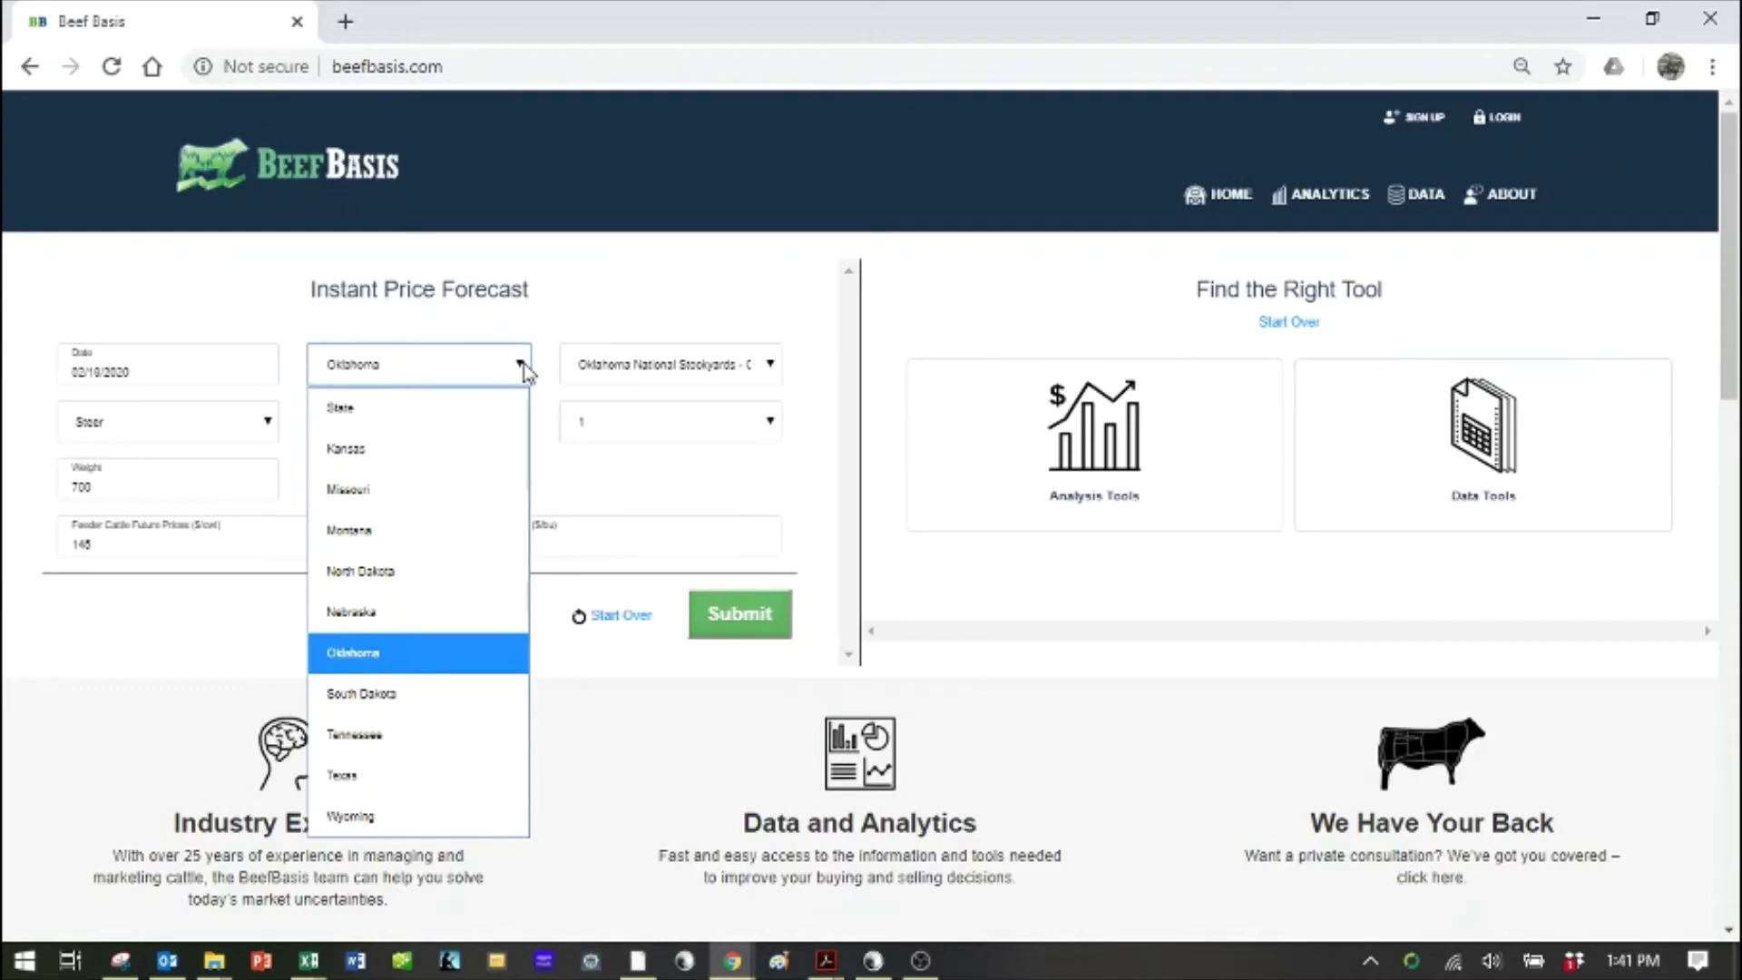
{"action": "left_click", "coordinate": [332, 820]}
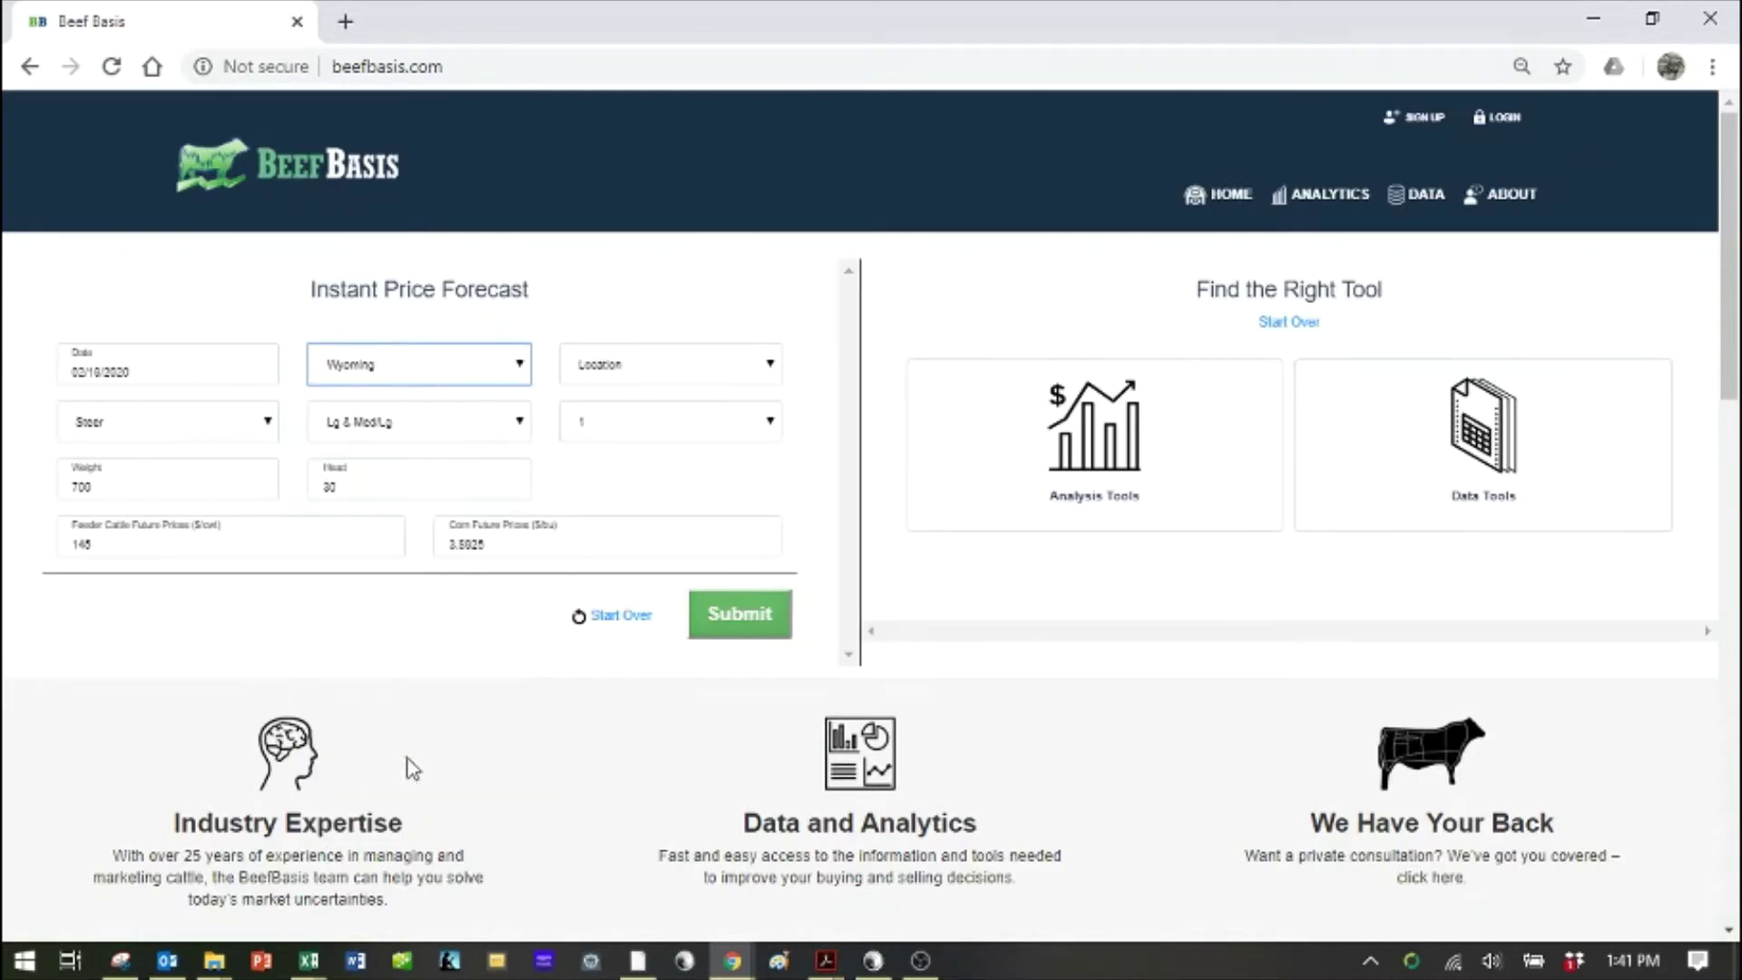
{"action": "left_click", "coordinate": [775, 380]}
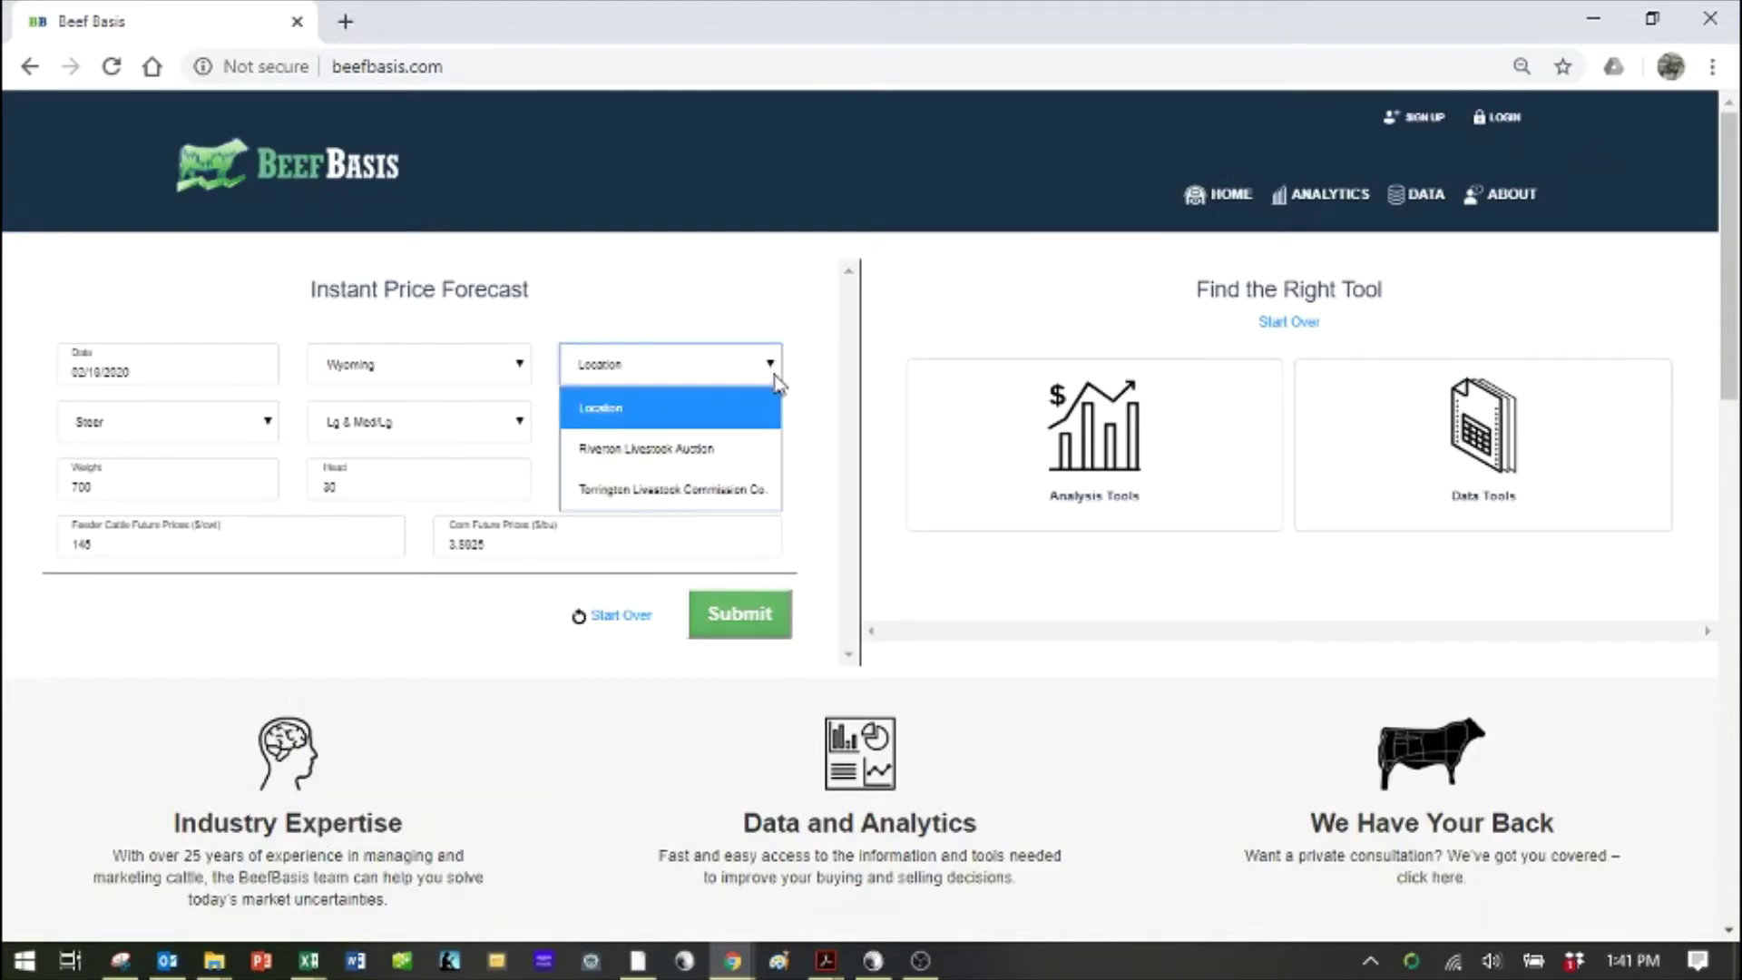
{"action": "left_click", "coordinate": [737, 492]}
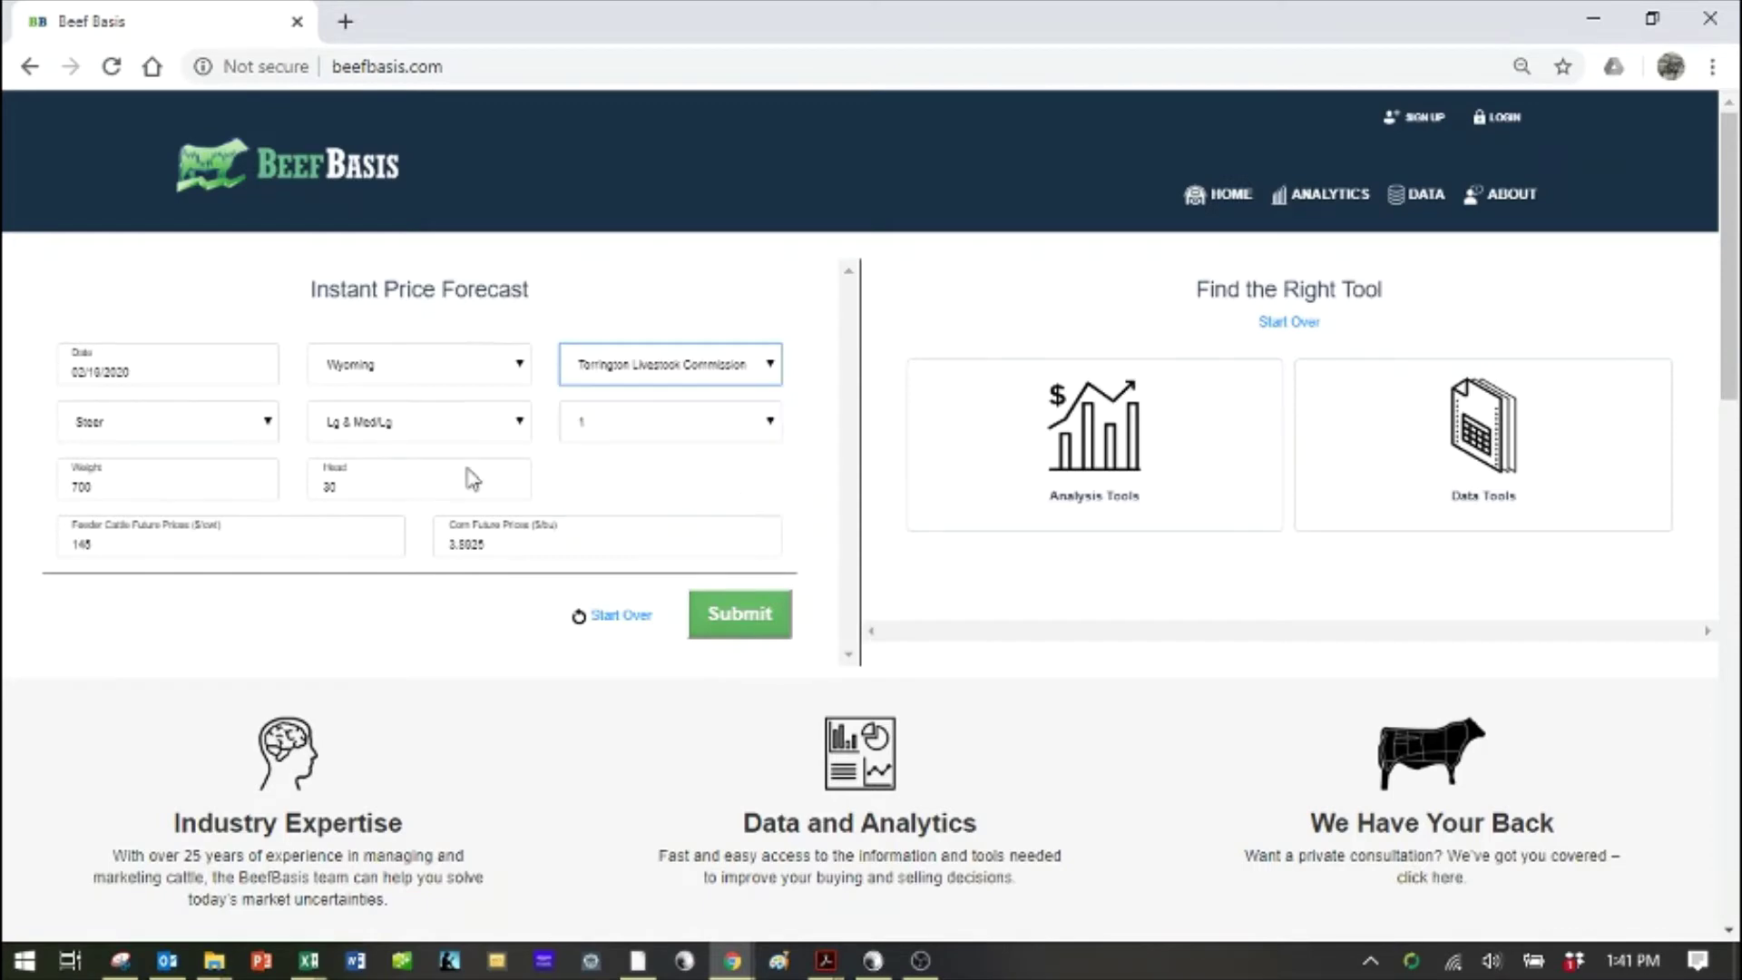
- Set the cattle's sex to Steer and the weight to 650 lbs in the instant price forecast
{"action": "left_click", "coordinate": [268, 434]}
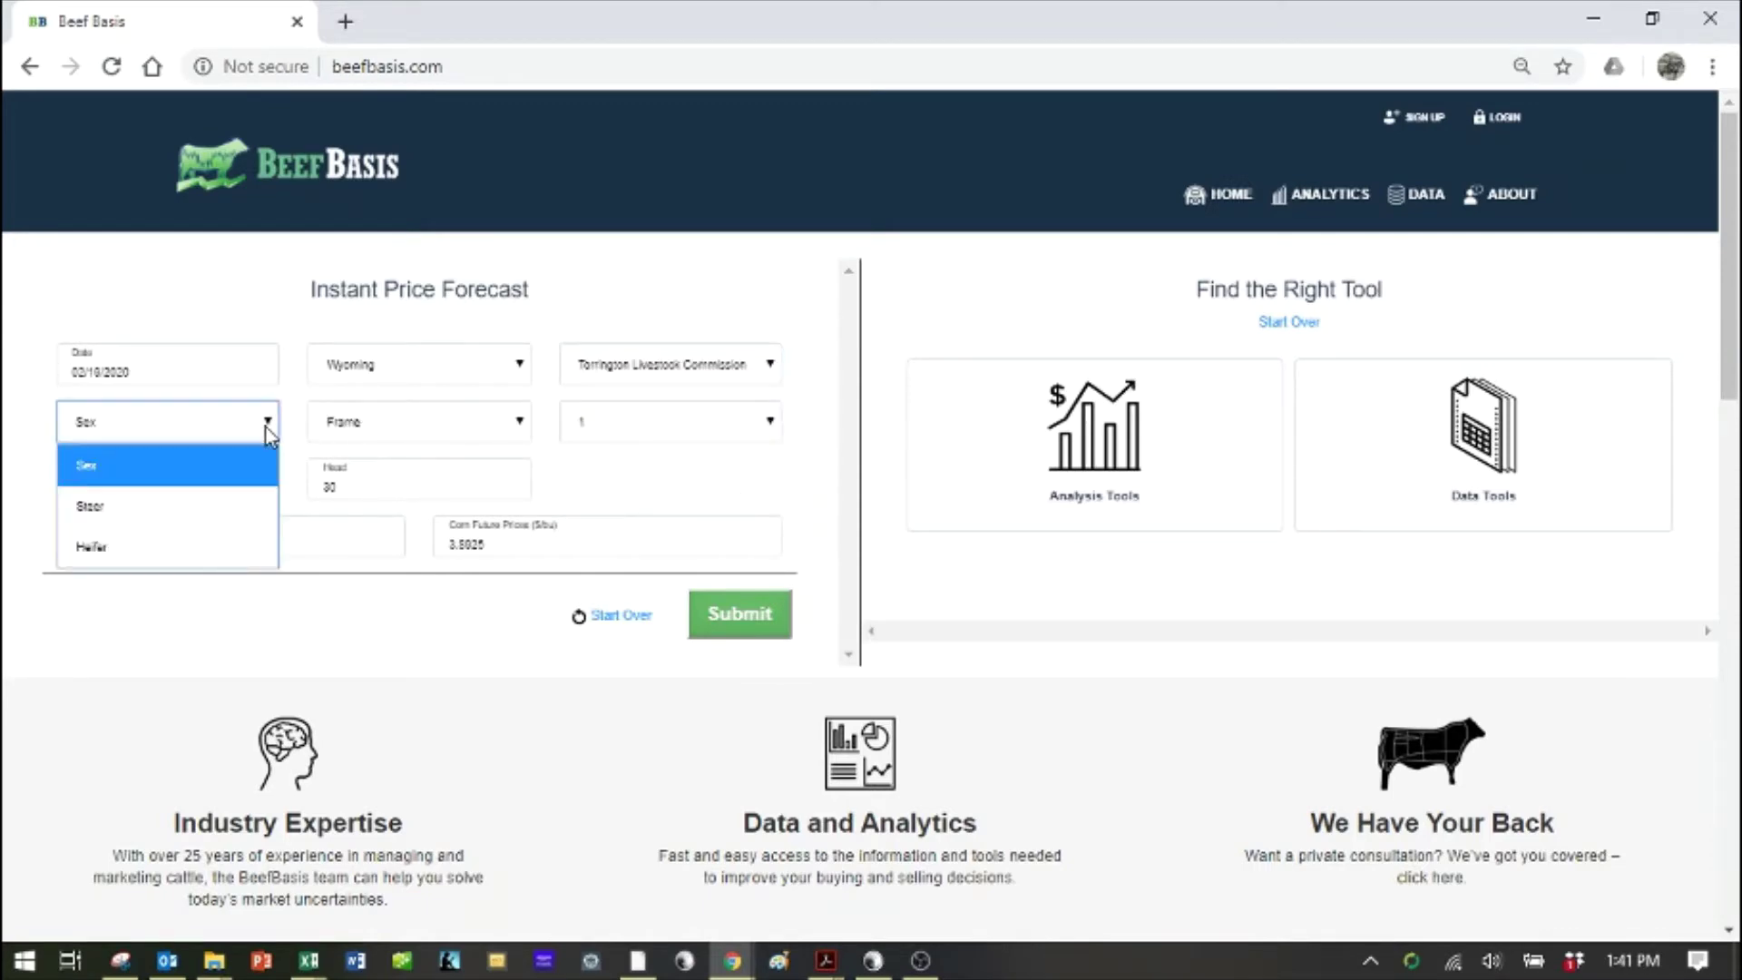
{"action": "left_click", "coordinate": [202, 522]}
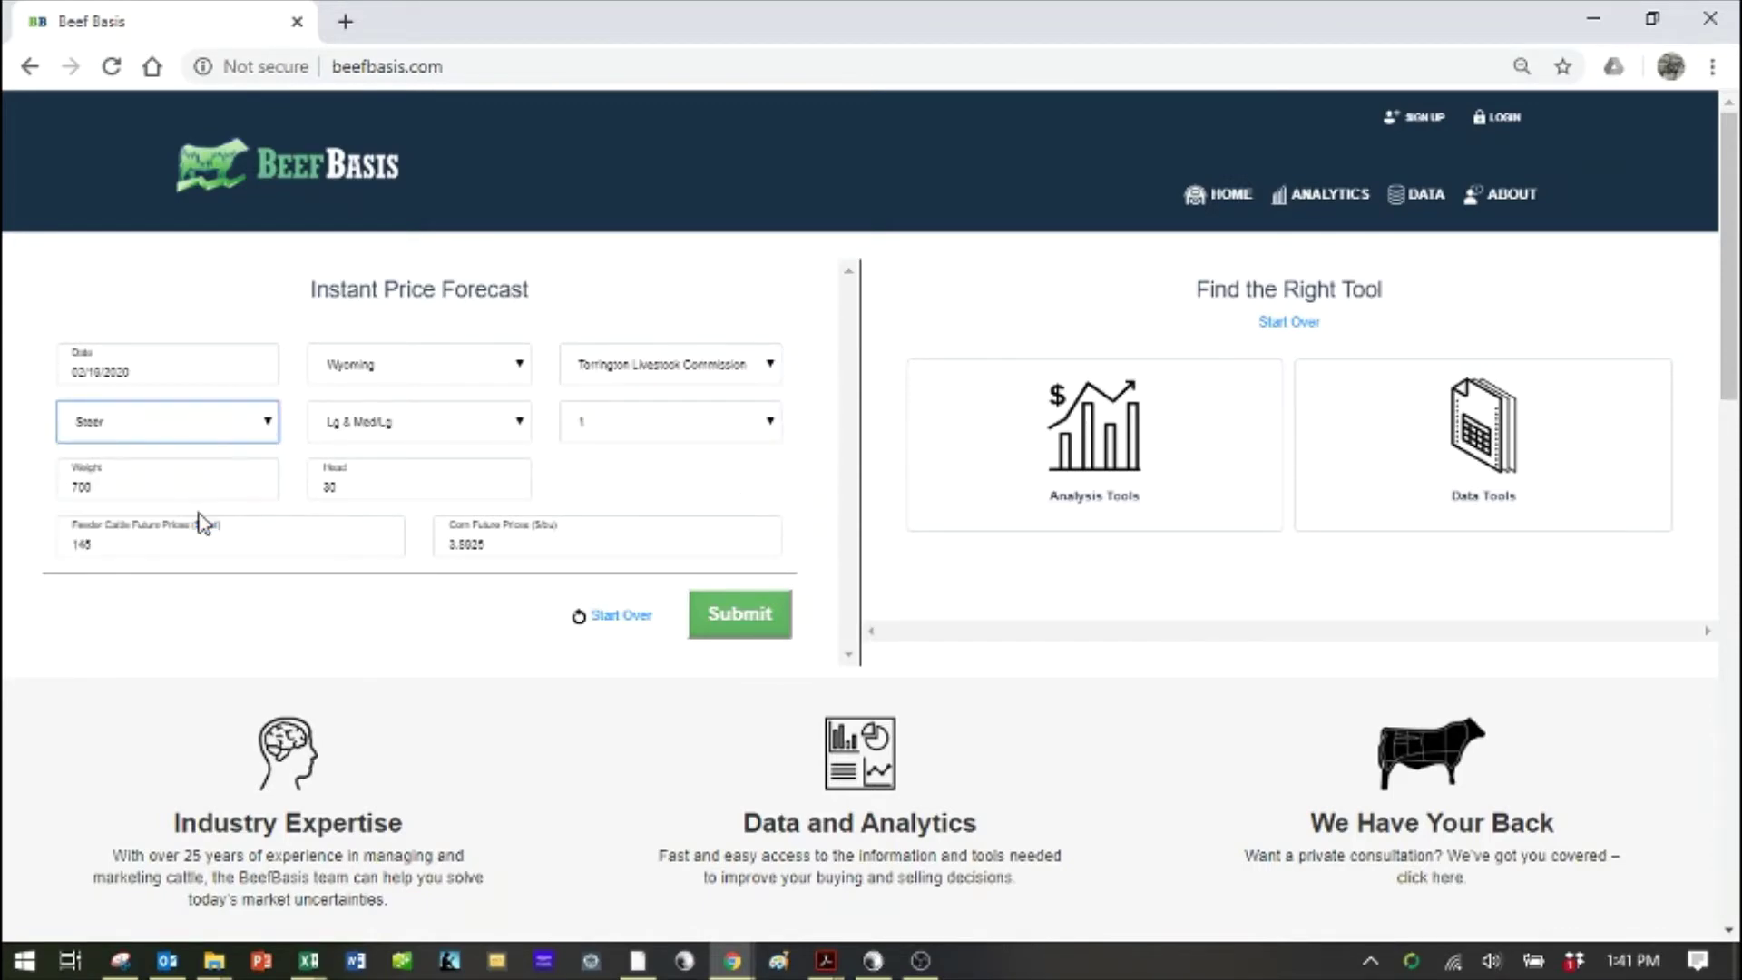
{"action": "left_click", "coordinate": [141, 490]}
{"action": "left_click_drag", "start_coordinate": [141, 490], "coordinate": [54, 506]}
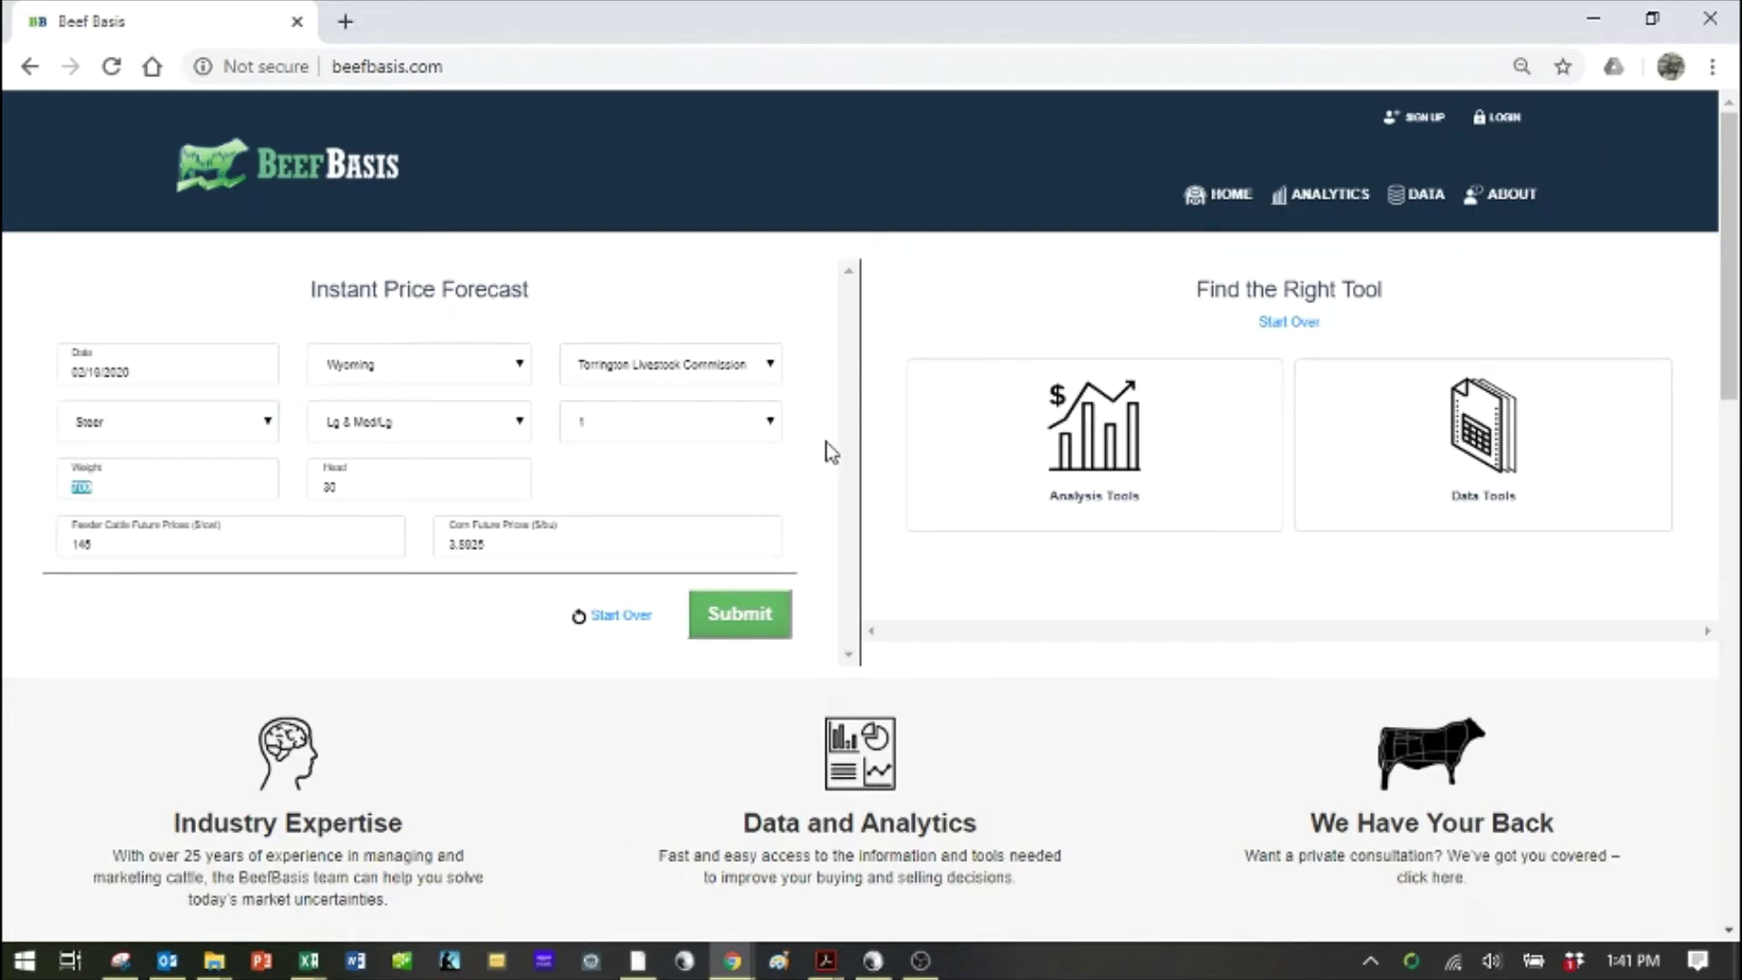
{"action": "type", "text": "650"}
- Check the frame and muscling options, keep Lg & Med/Lg, muscling 1 and 30 head, and submit the price forecast
{"action": "left_click", "coordinate": [361, 434]}
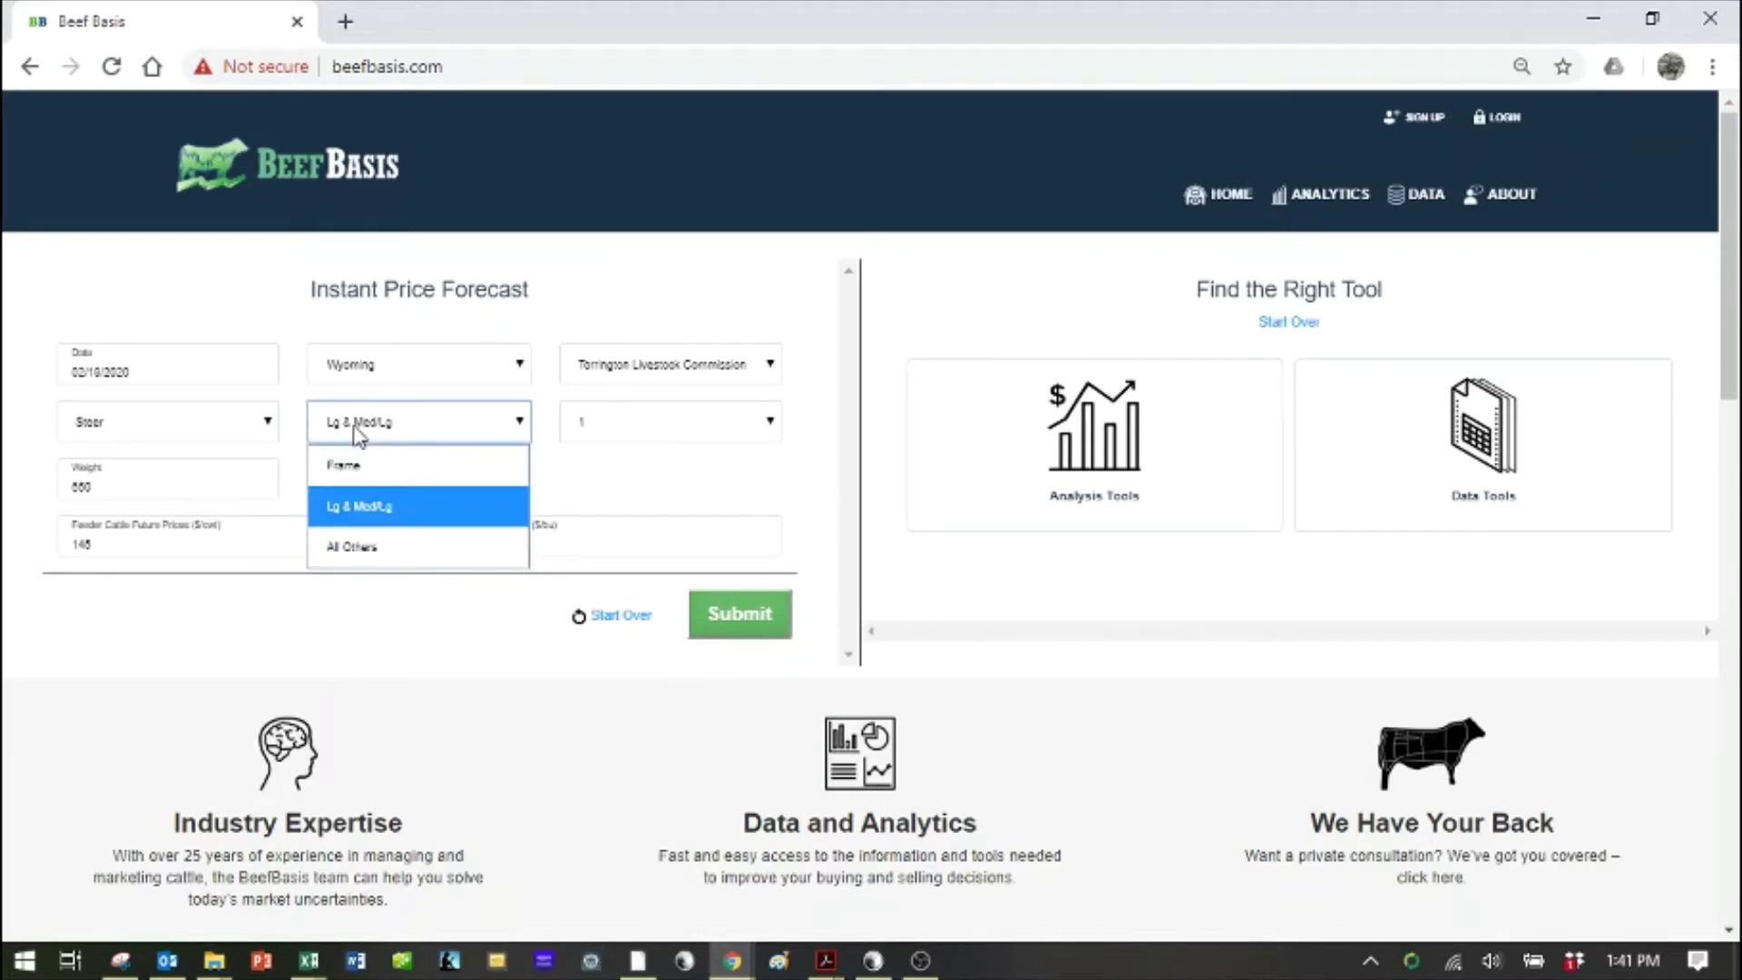
{"action": "left_click", "coordinate": [618, 439]}
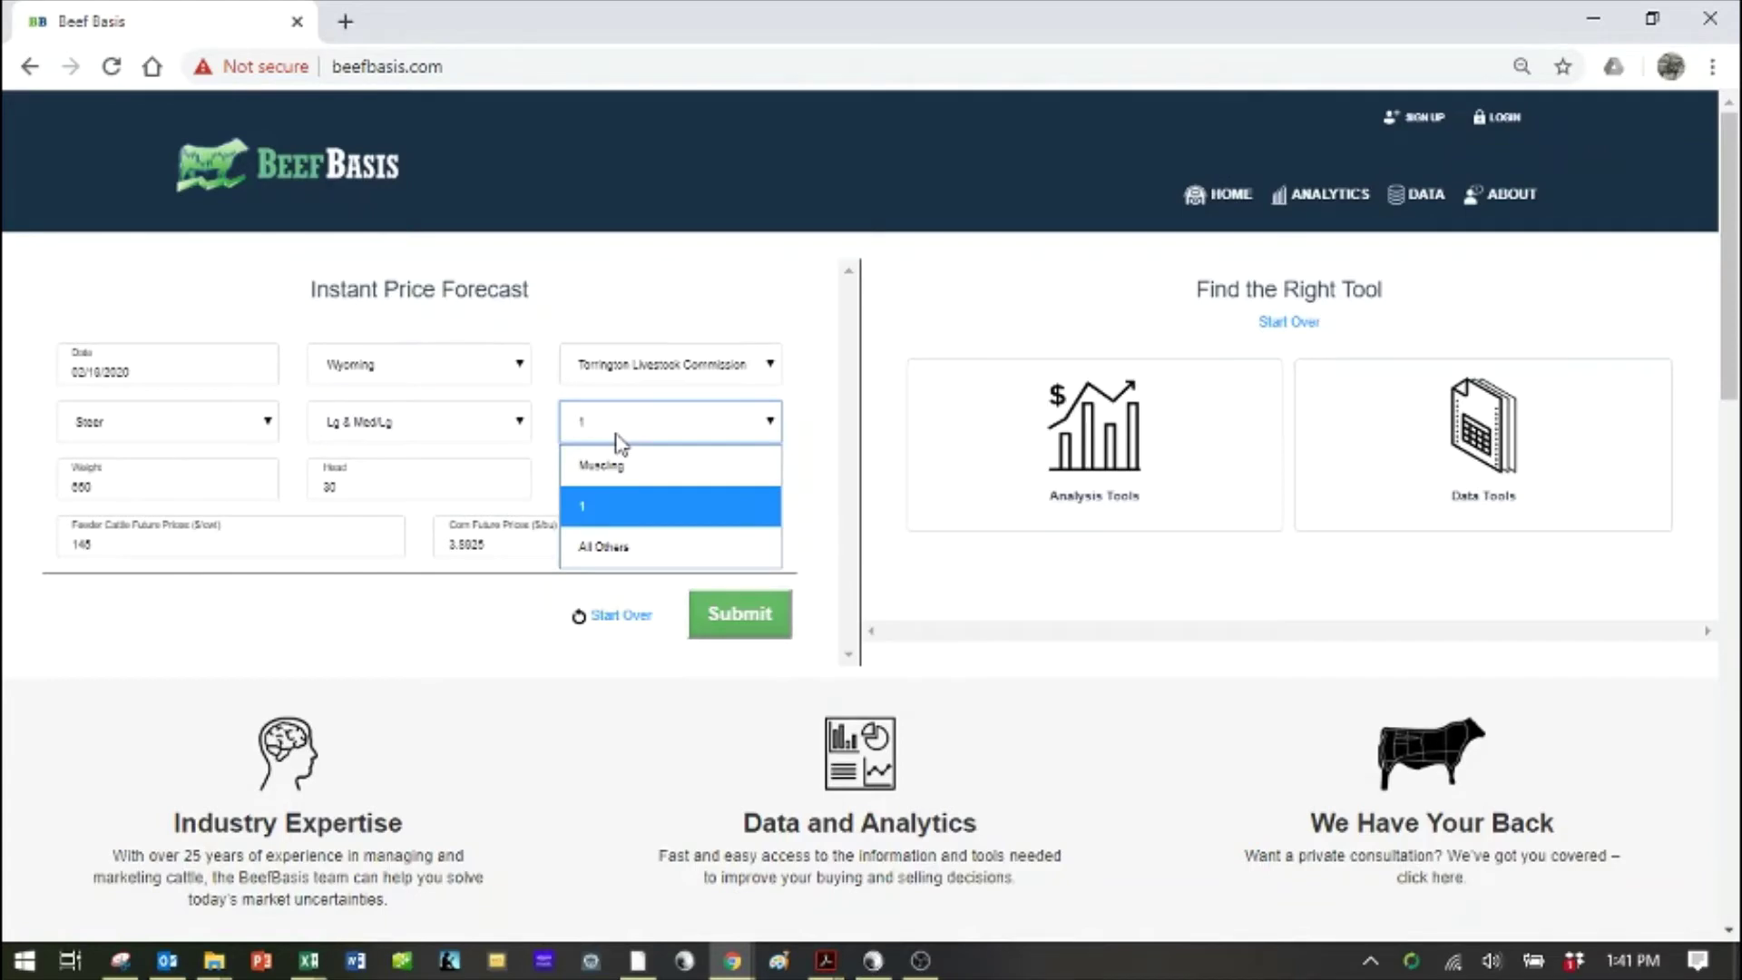
{"action": "left_click", "coordinate": [618, 442]}
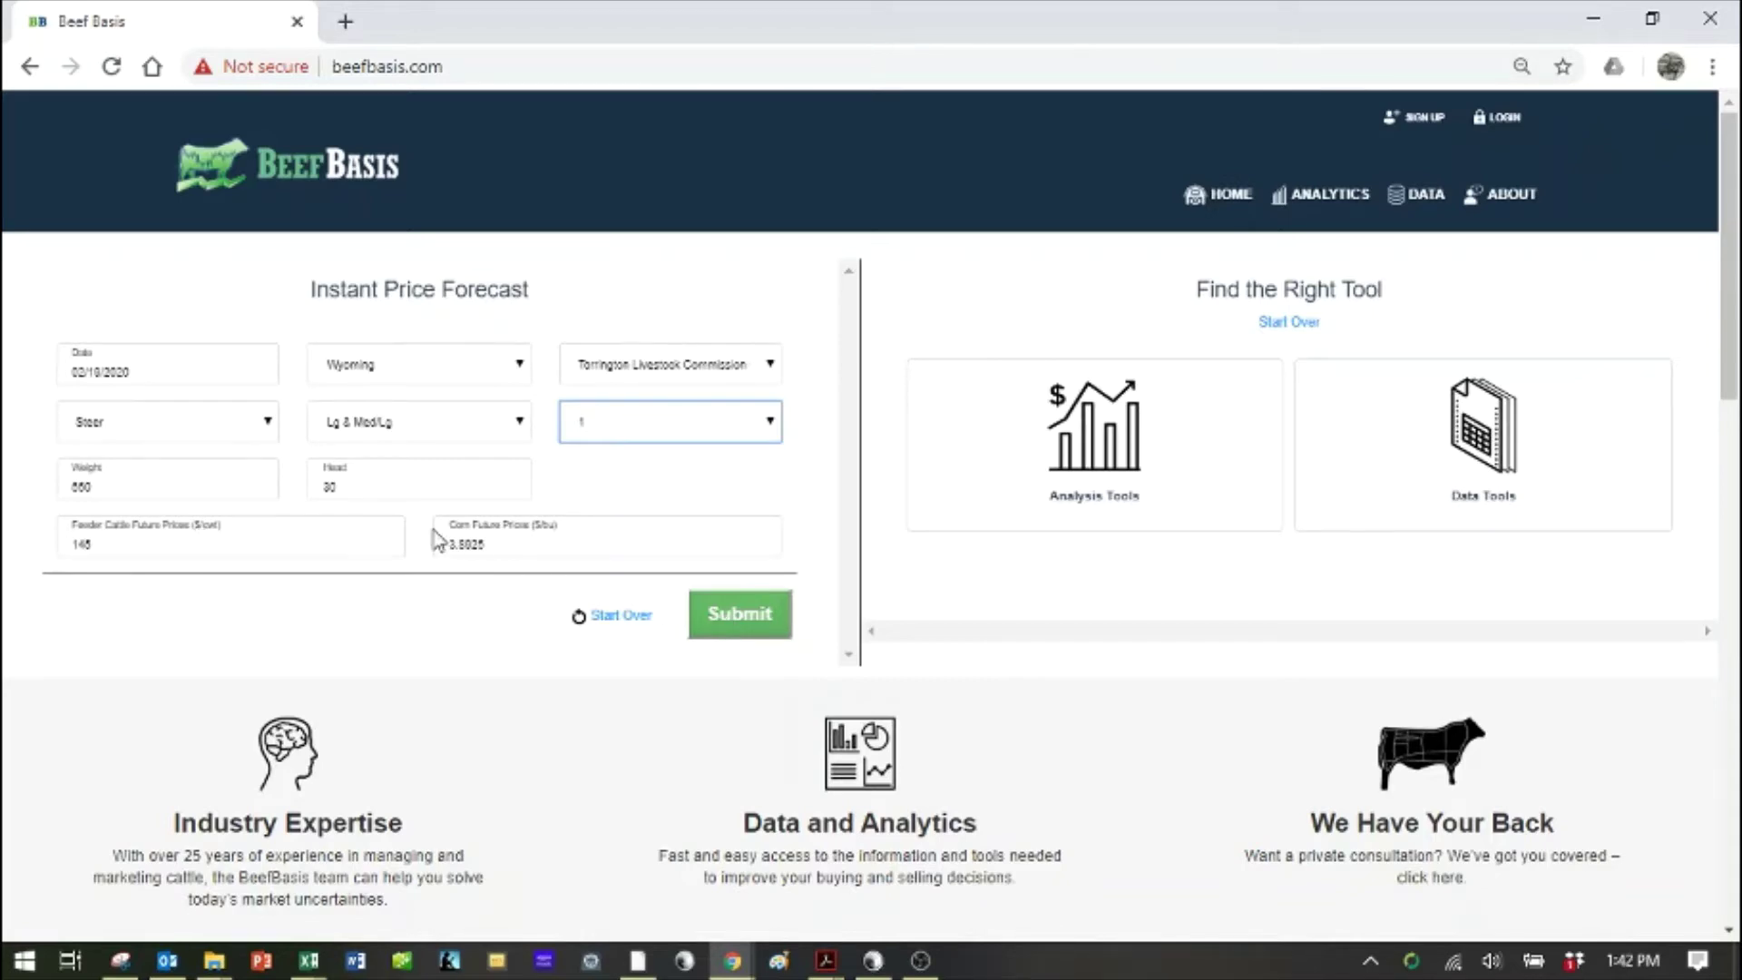
{"action": "left_click", "coordinate": [427, 489]}
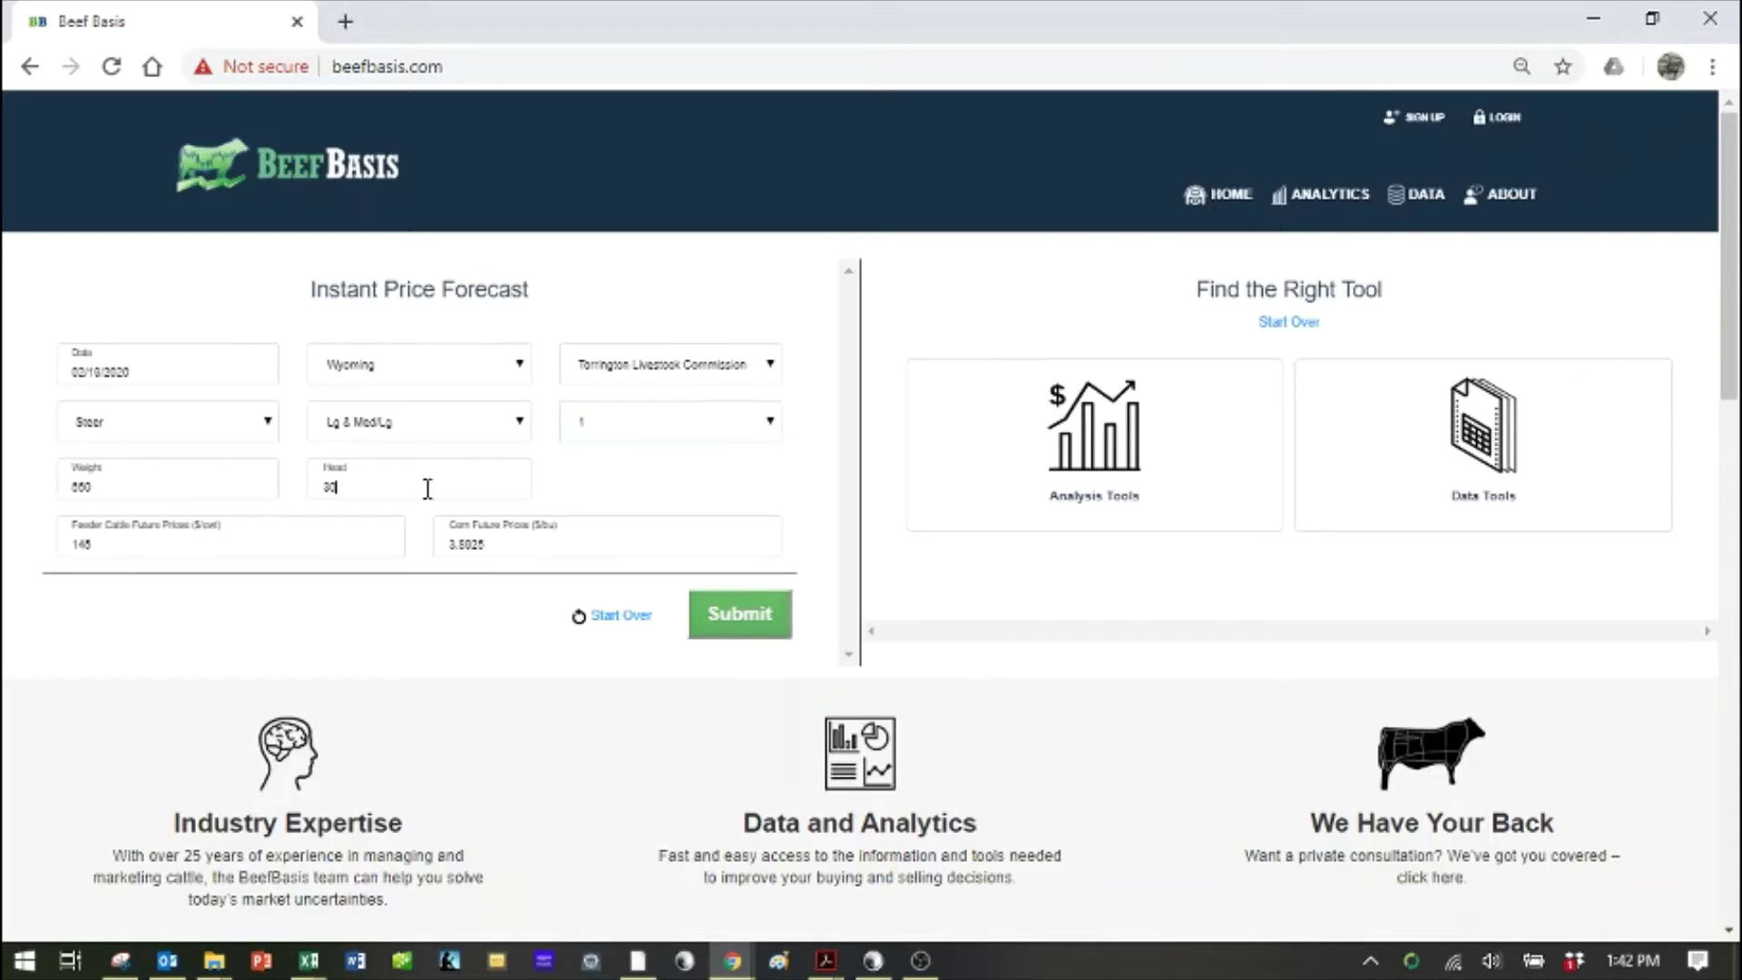
{"action": "key", "text": "Tab"}
{"action": "left_click", "coordinate": [739, 614]}
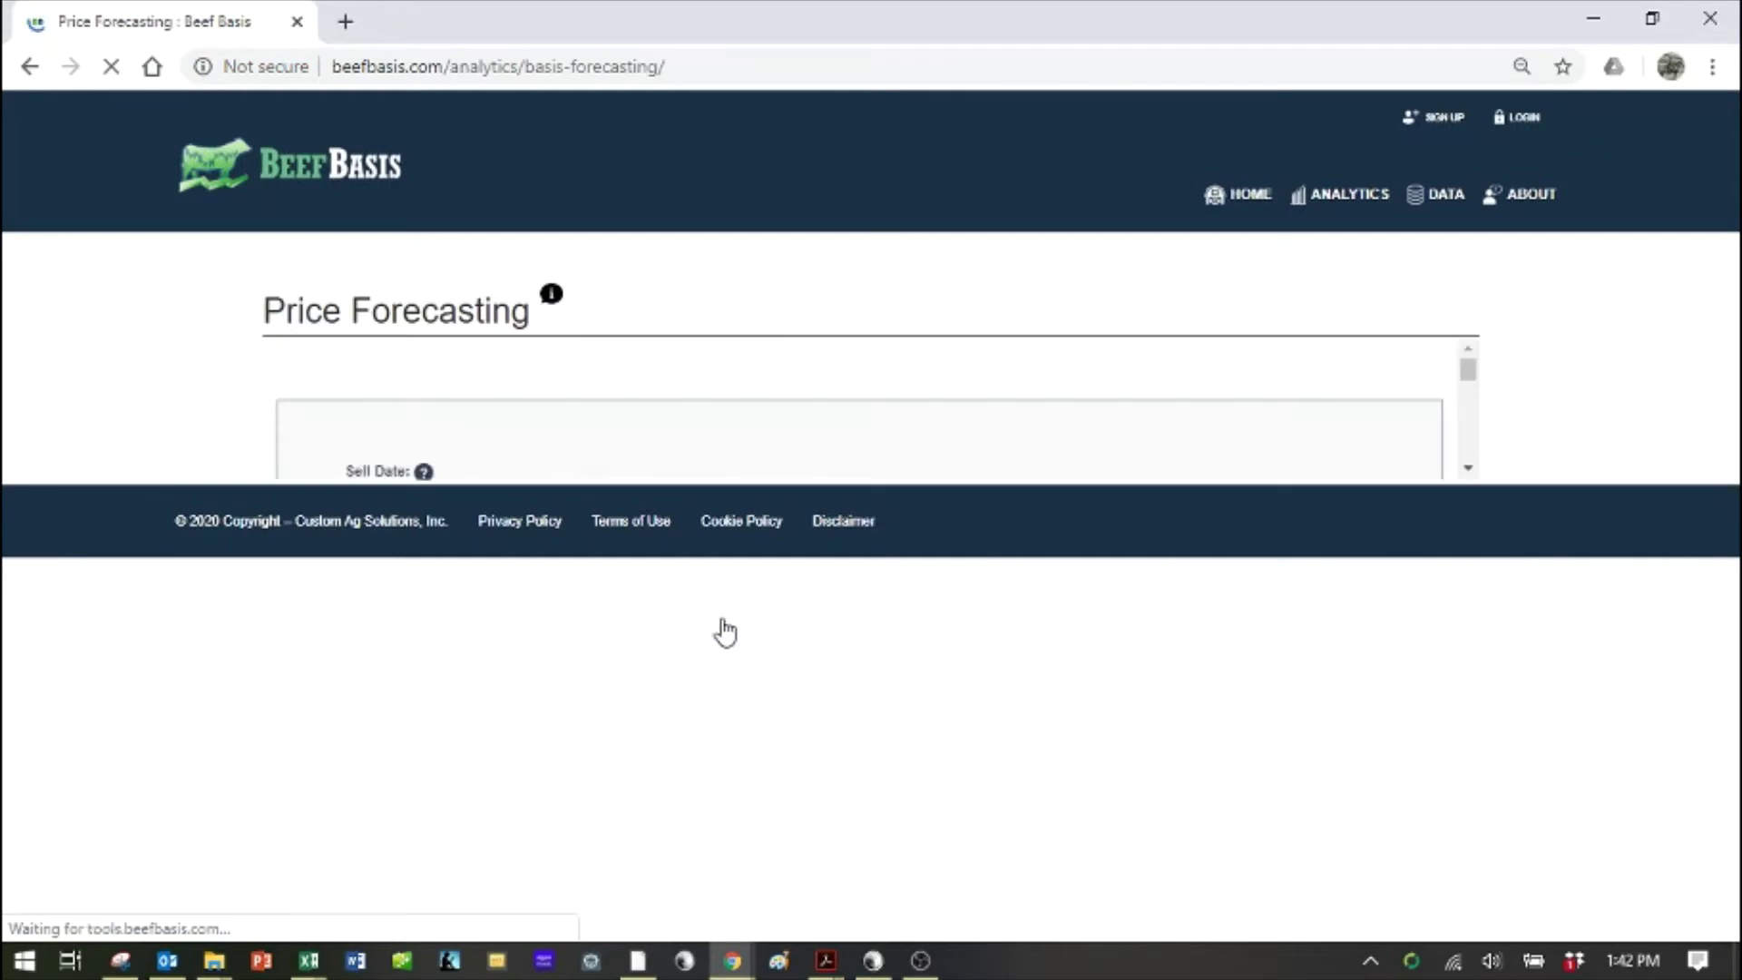
- Review the model-estimated feeder cattle basis values and expand the Analysis section to show its basis model table
{"action": "scroll", "coordinate": [725, 628], "scroll_direction": "down", "scroll_amount": 6}
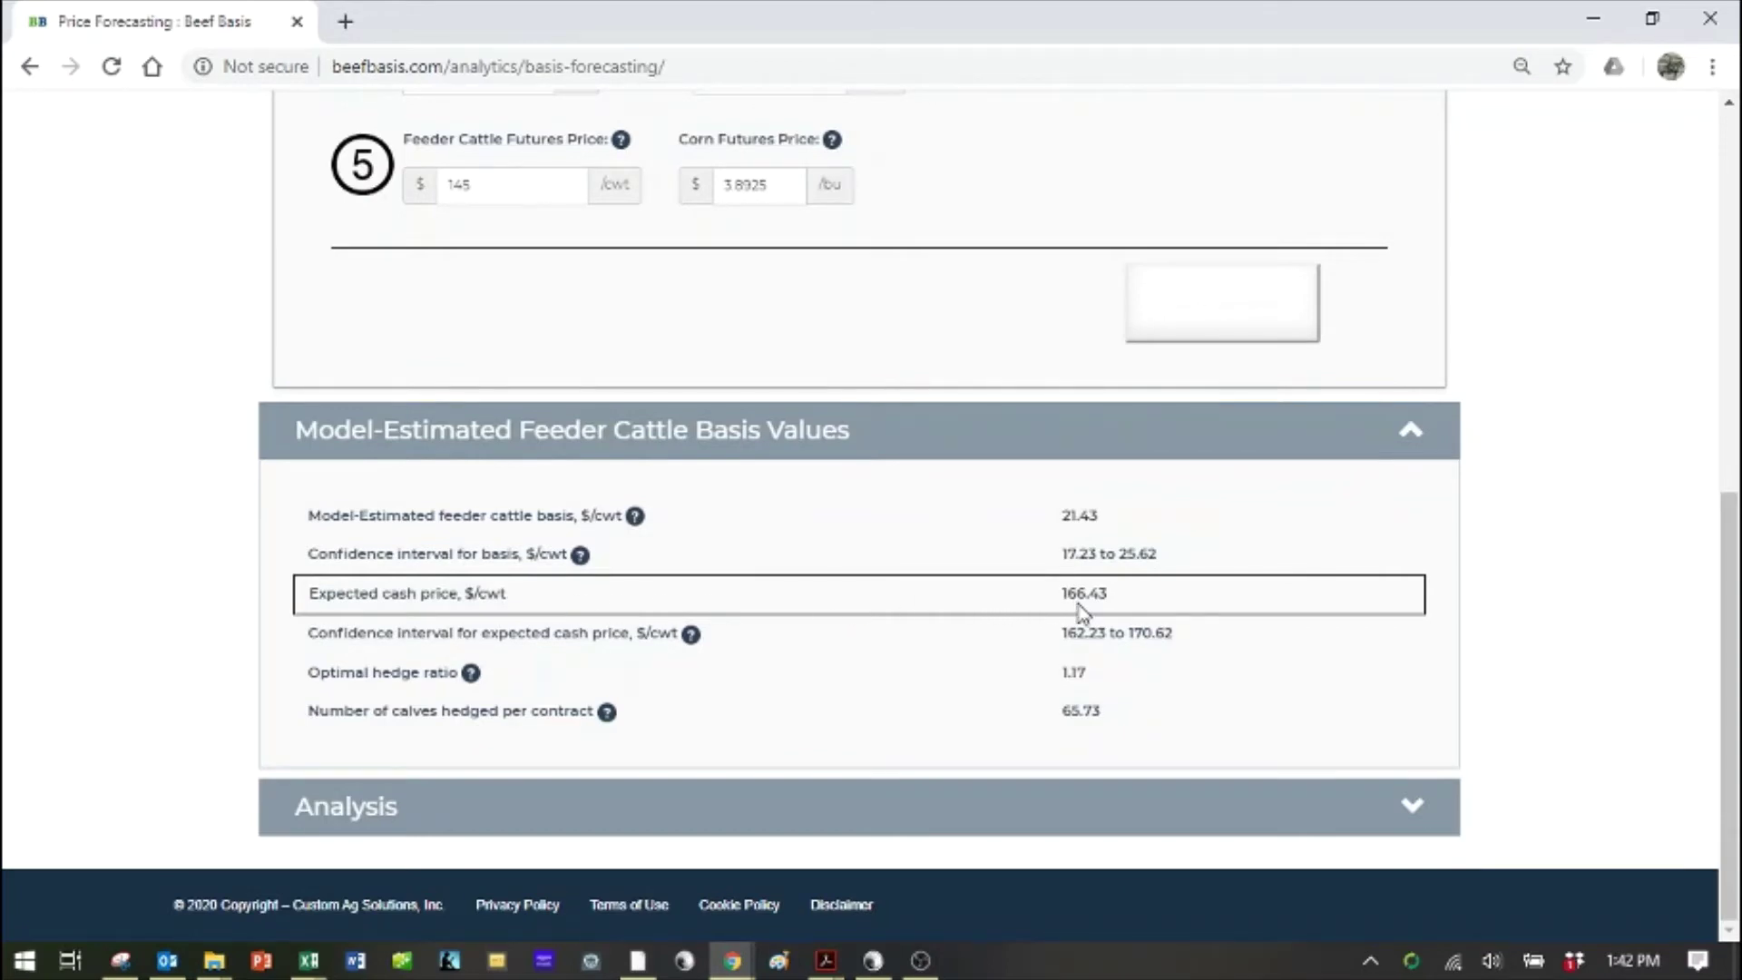
{"action": "scroll", "coordinate": [1080, 608], "scroll_direction": "up", "scroll_amount": 5}
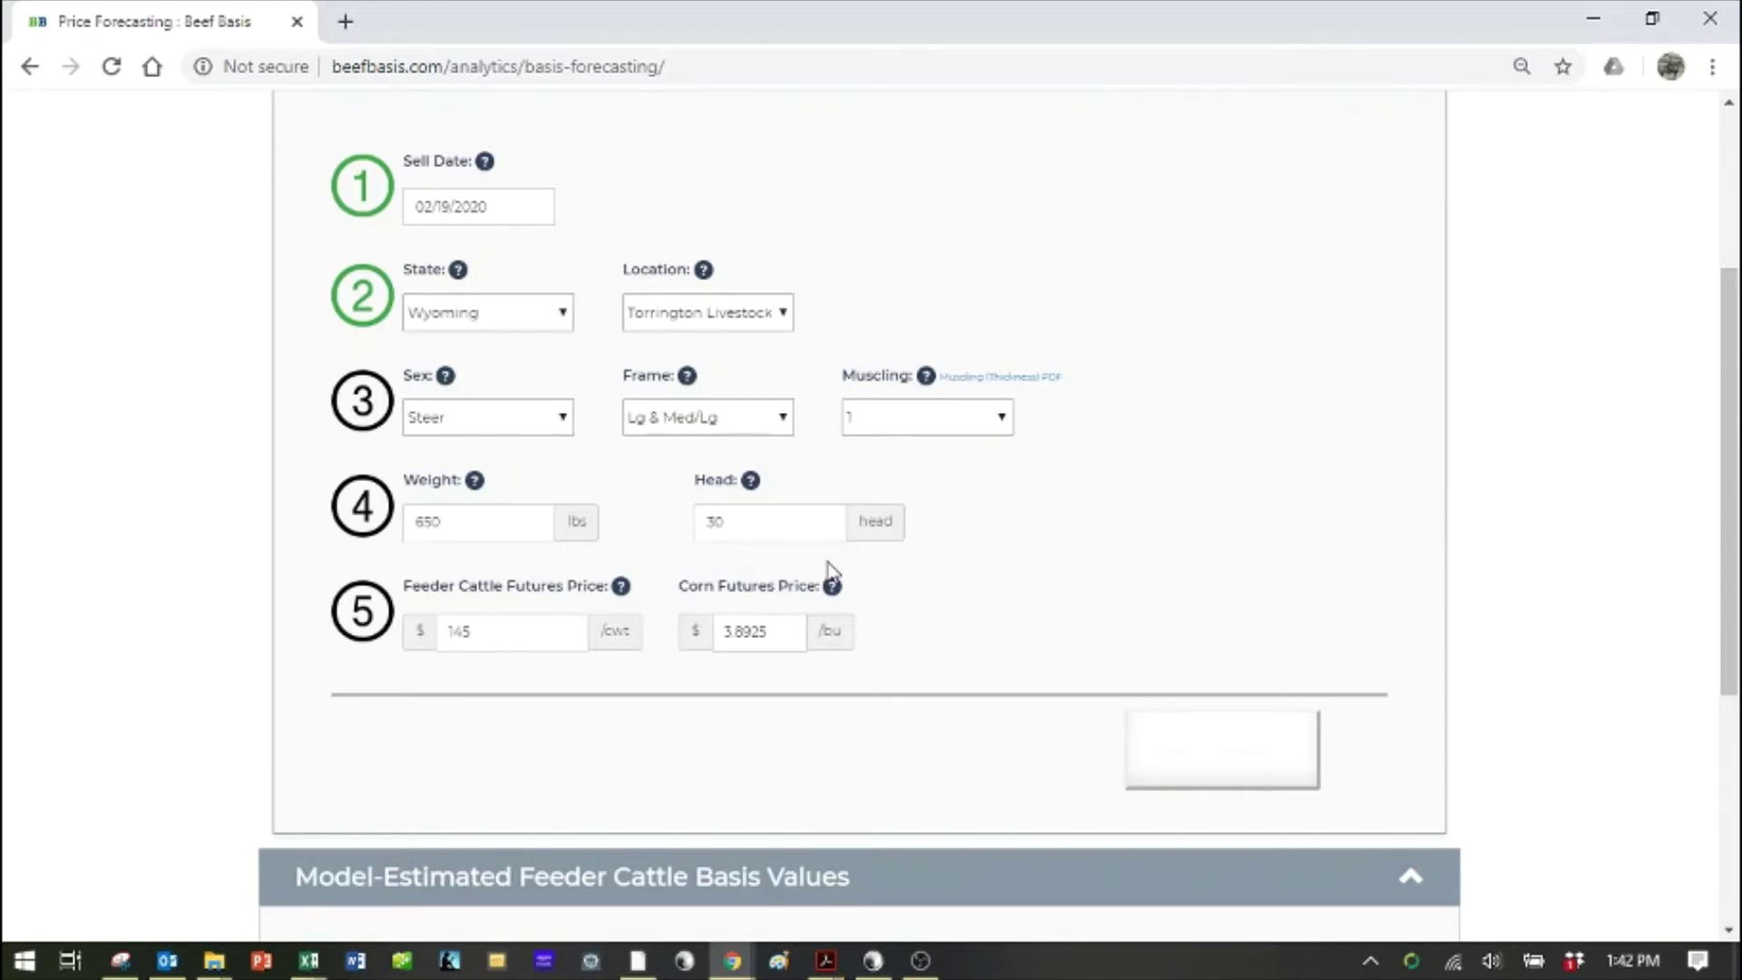
{"action": "scroll", "coordinate": [985, 673], "scroll_direction": "down", "scroll_amount": 5}
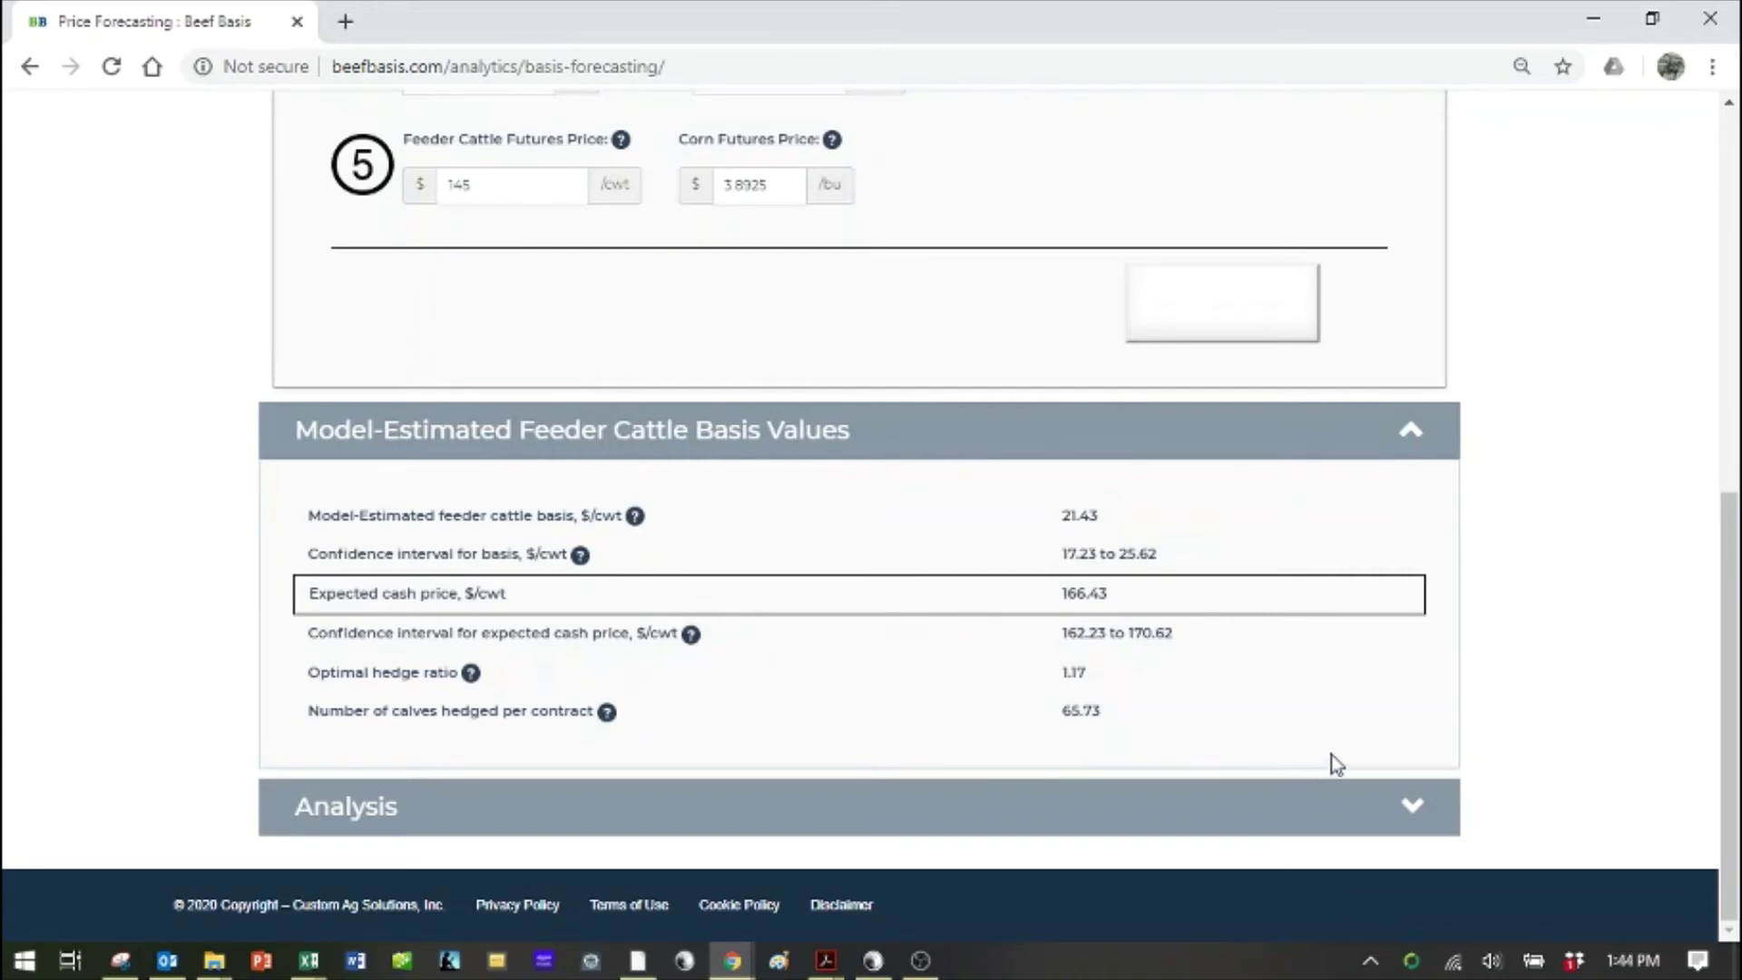
{"action": "left_click", "coordinate": [1408, 805]}
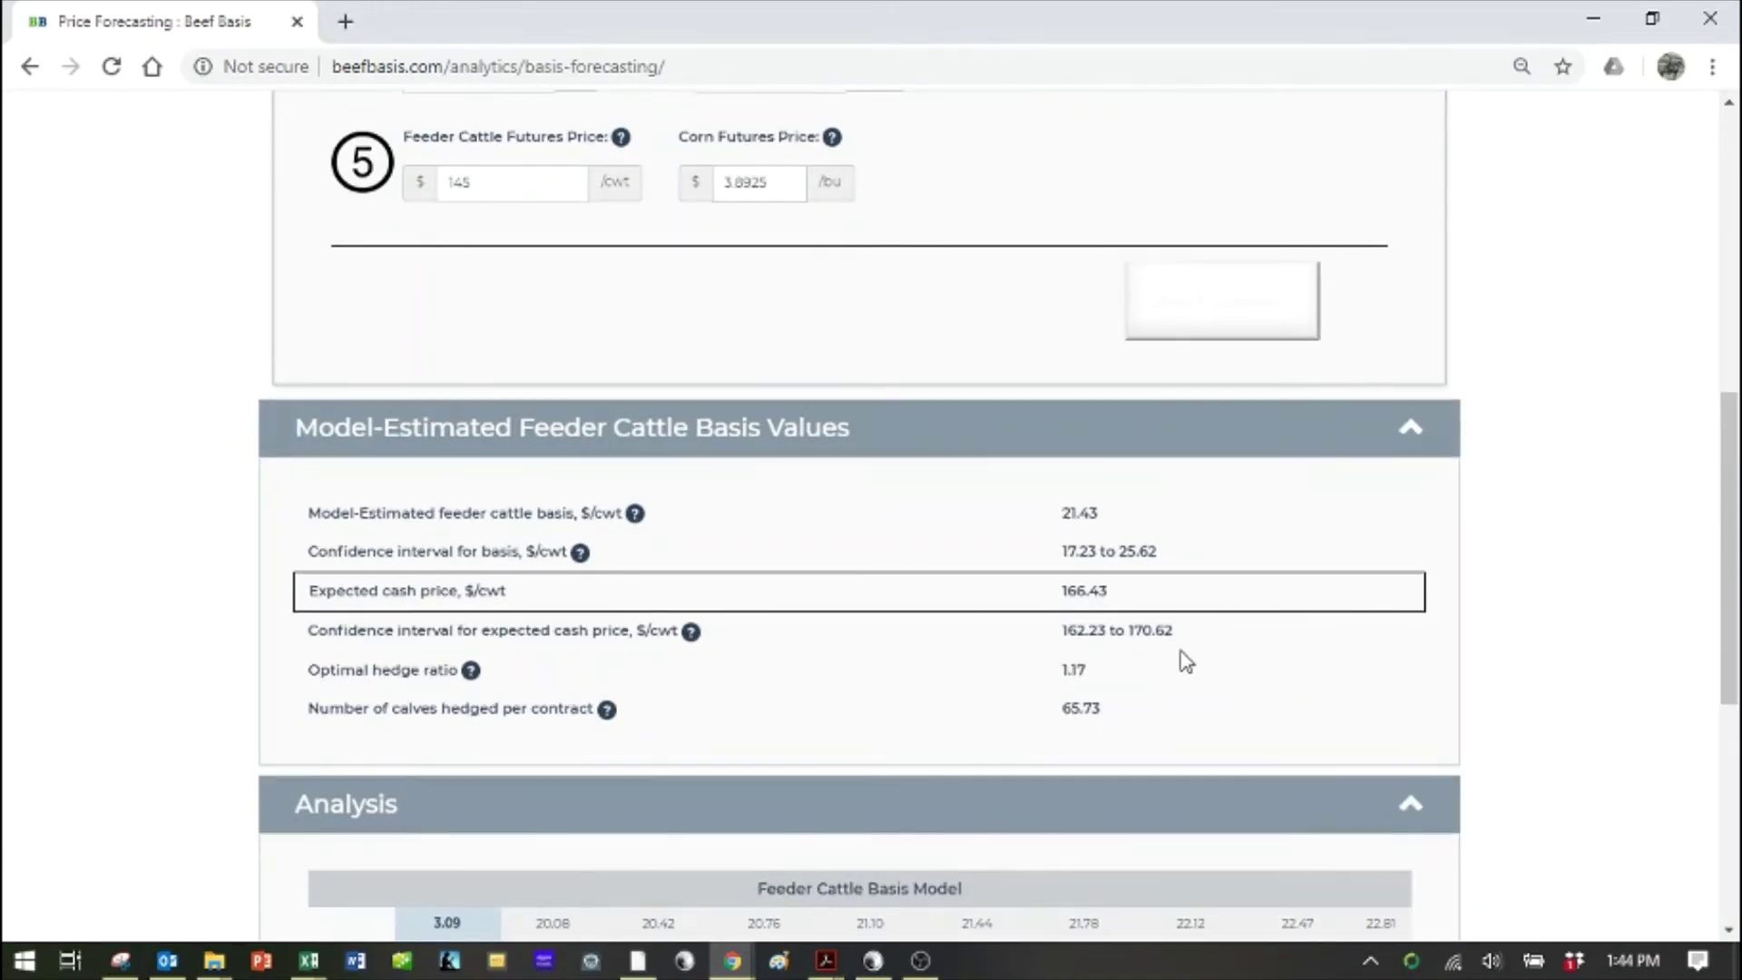
{"action": "left_click_drag", "start_coordinate": [1724, 553], "coordinate": [1731, 752]}
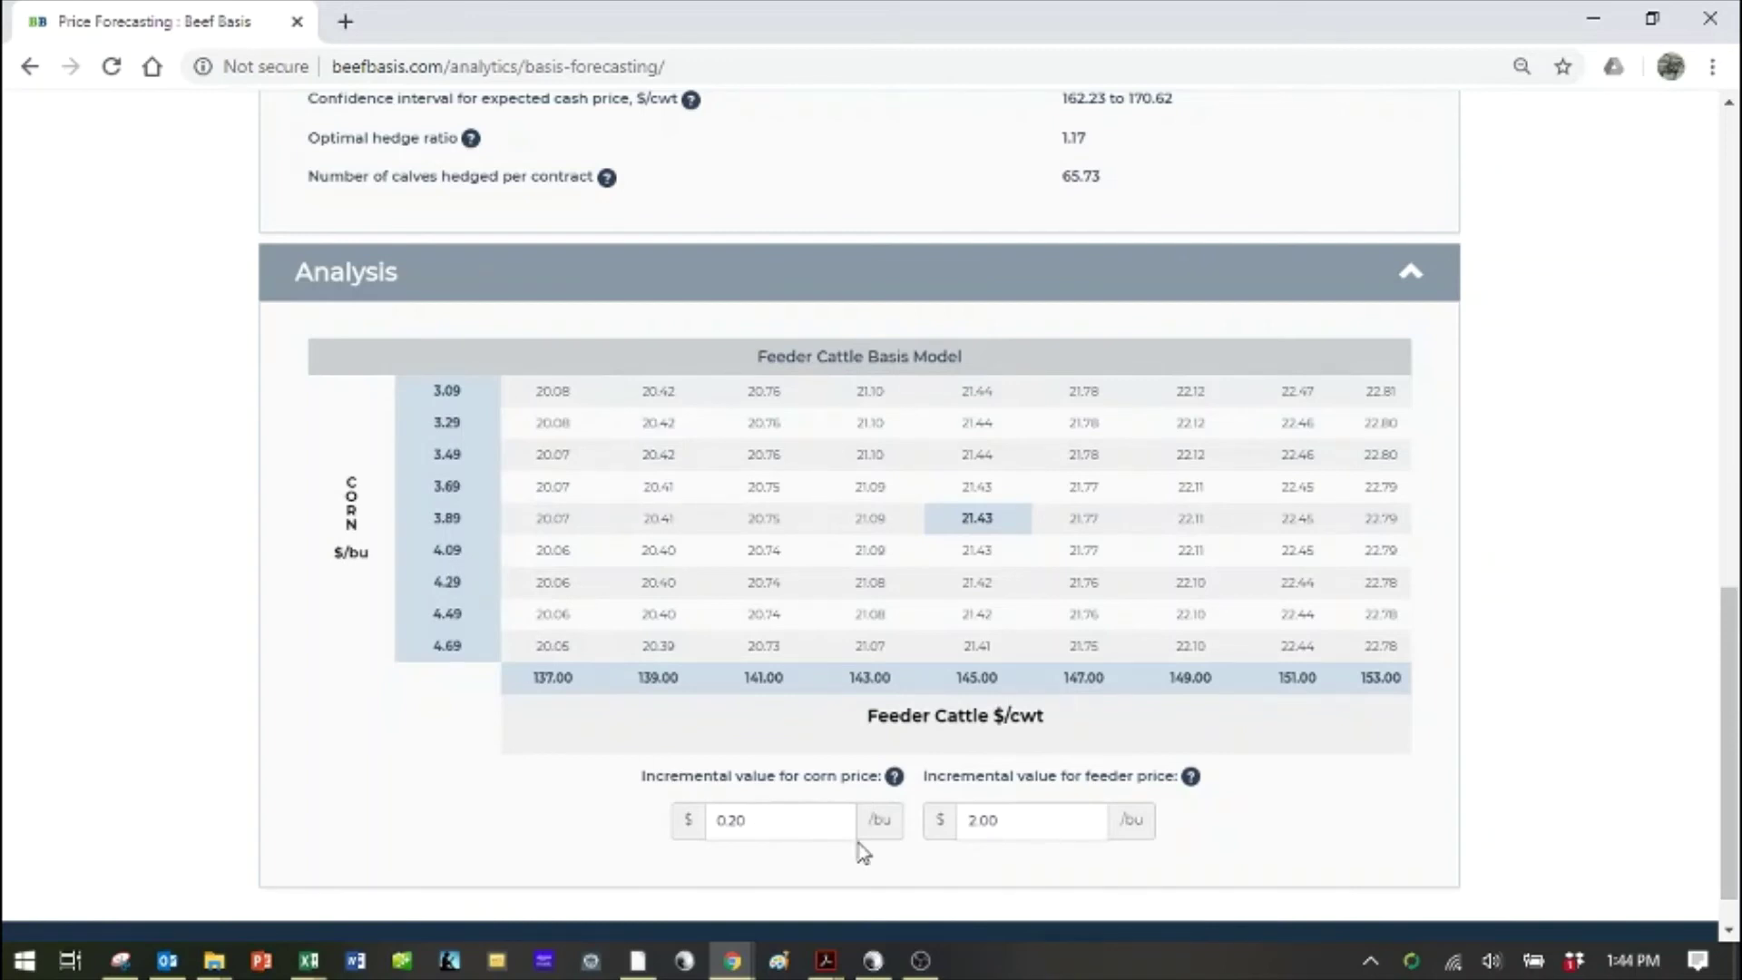
- Set the incremental value for corn price to 0.5 $/bu in the feeder cattle basis analysis
{"action": "left_click", "coordinate": [784, 820]}
{"action": "left_click_drag", "start_coordinate": [783, 823], "coordinate": [649, 822]}
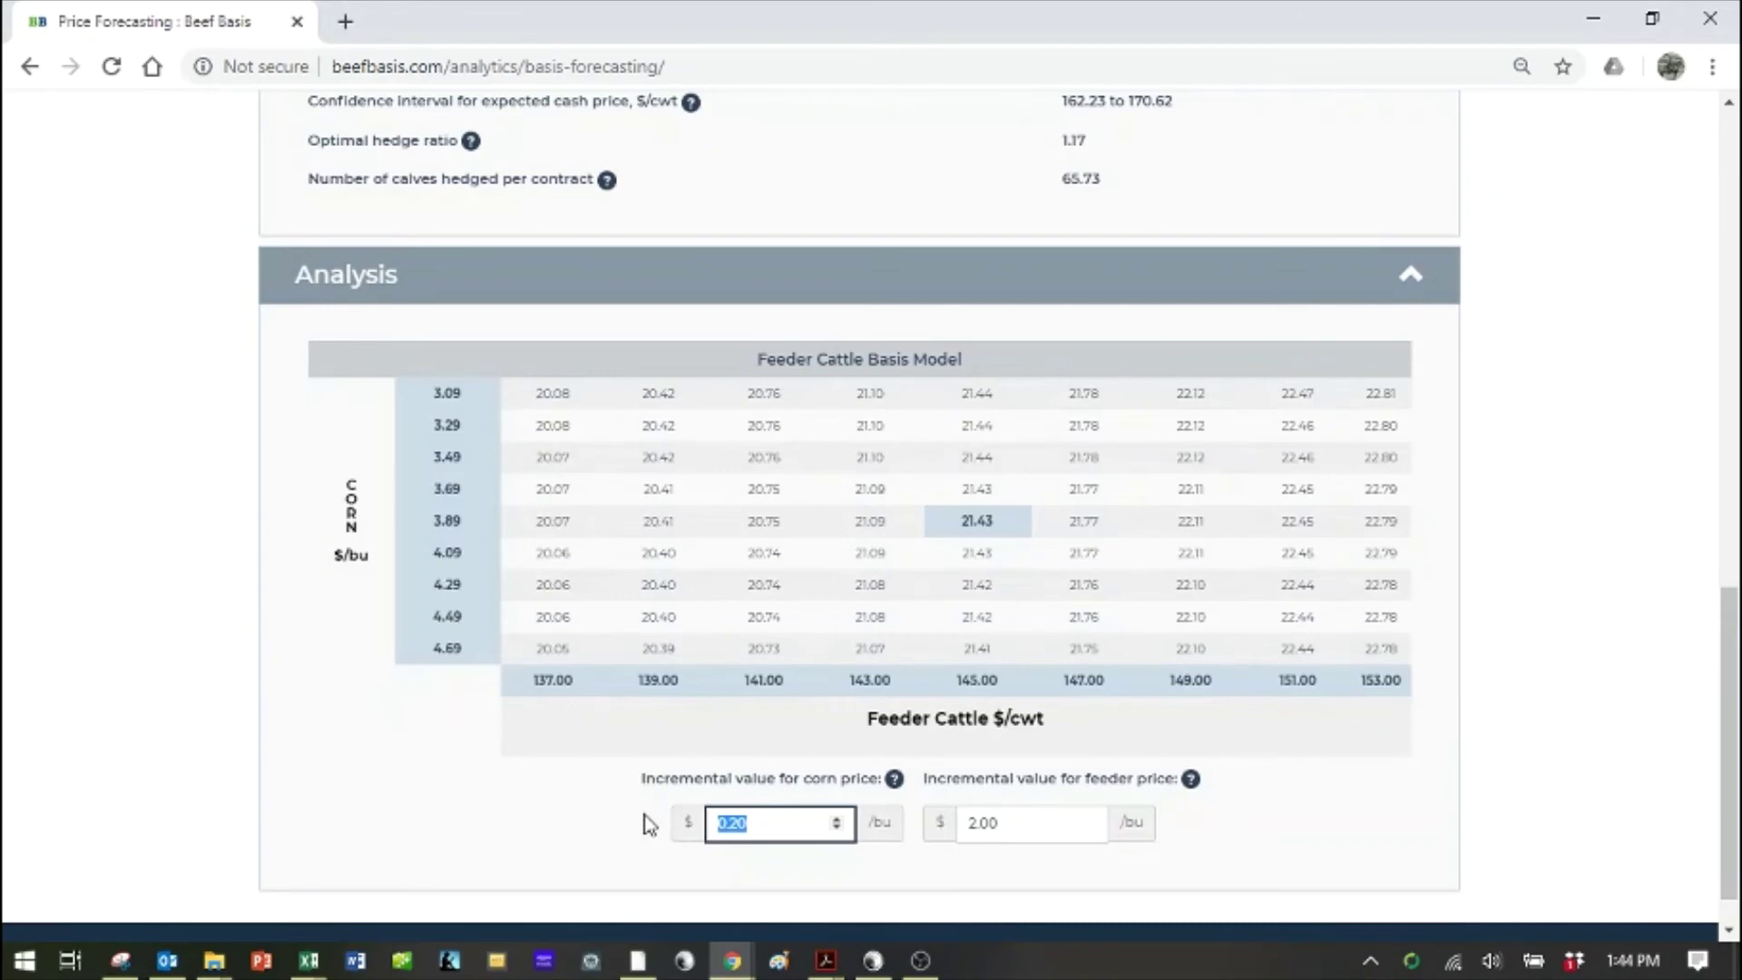
{"action": "key", "text": "BackSpace"}
{"action": "type", "text": ".5"}
{"action": "key", "text": "Home"}
{"action": "type", "text": "0"}
{"action": "left_click", "coordinate": [649, 822]}
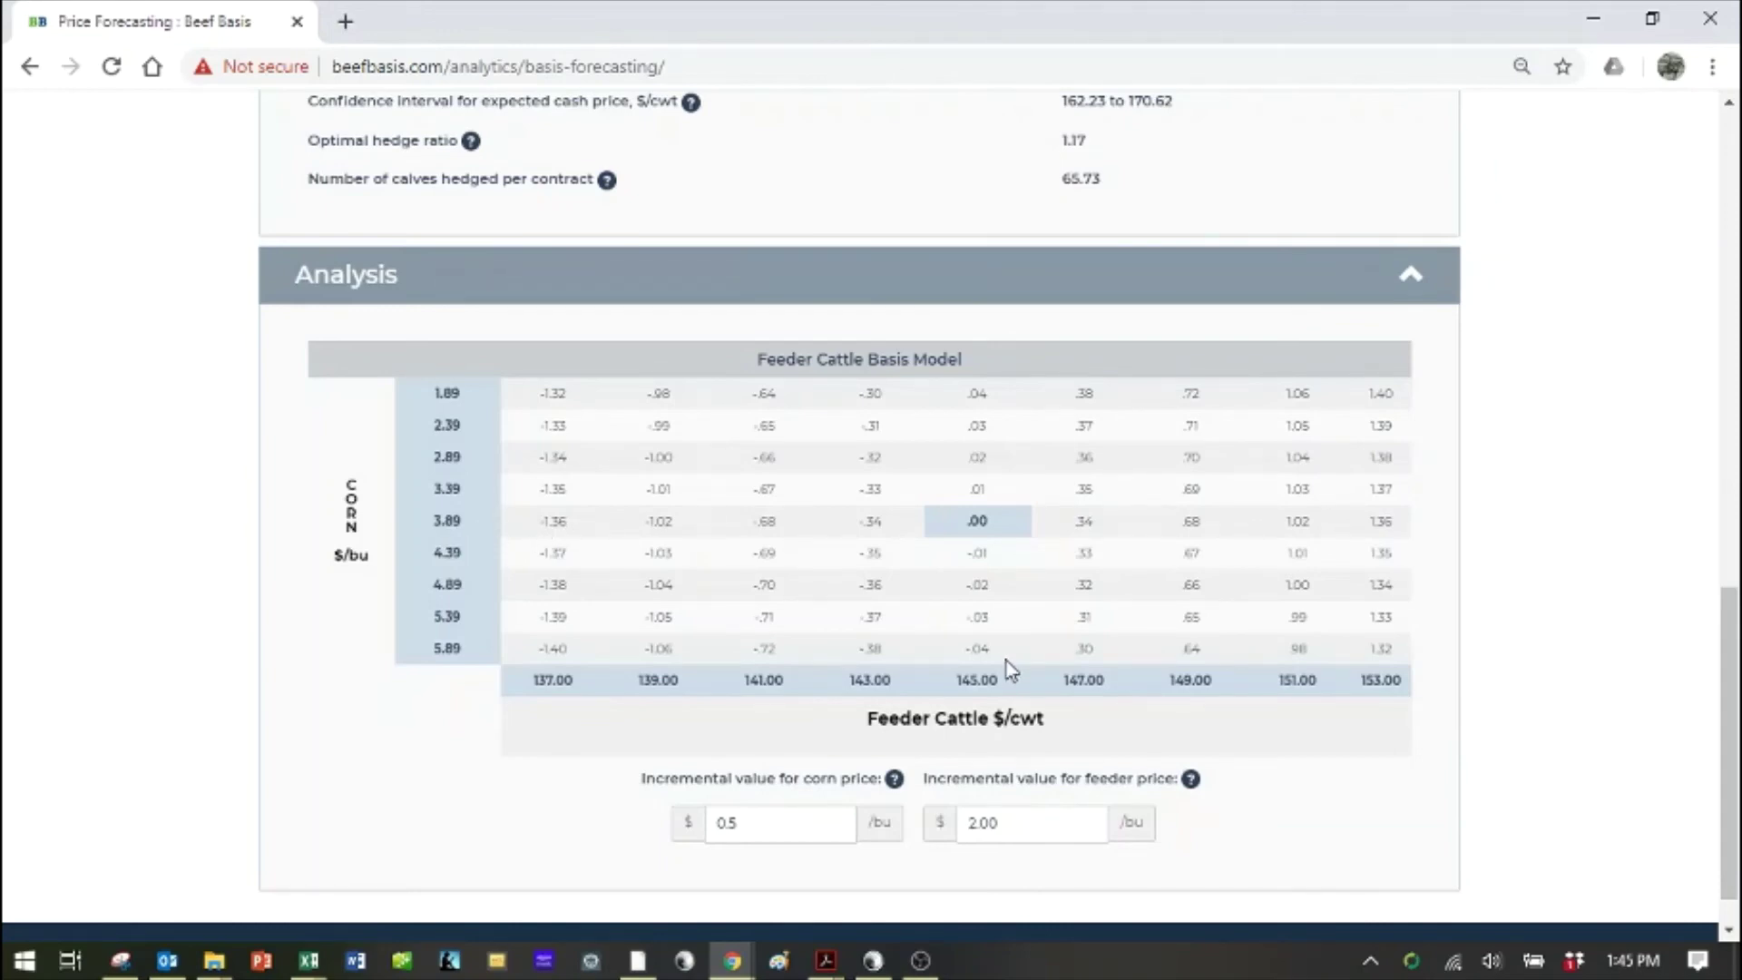
{"action": "scroll", "coordinate": [1058, 603], "scroll_direction": "up", "scroll_amount": 5}
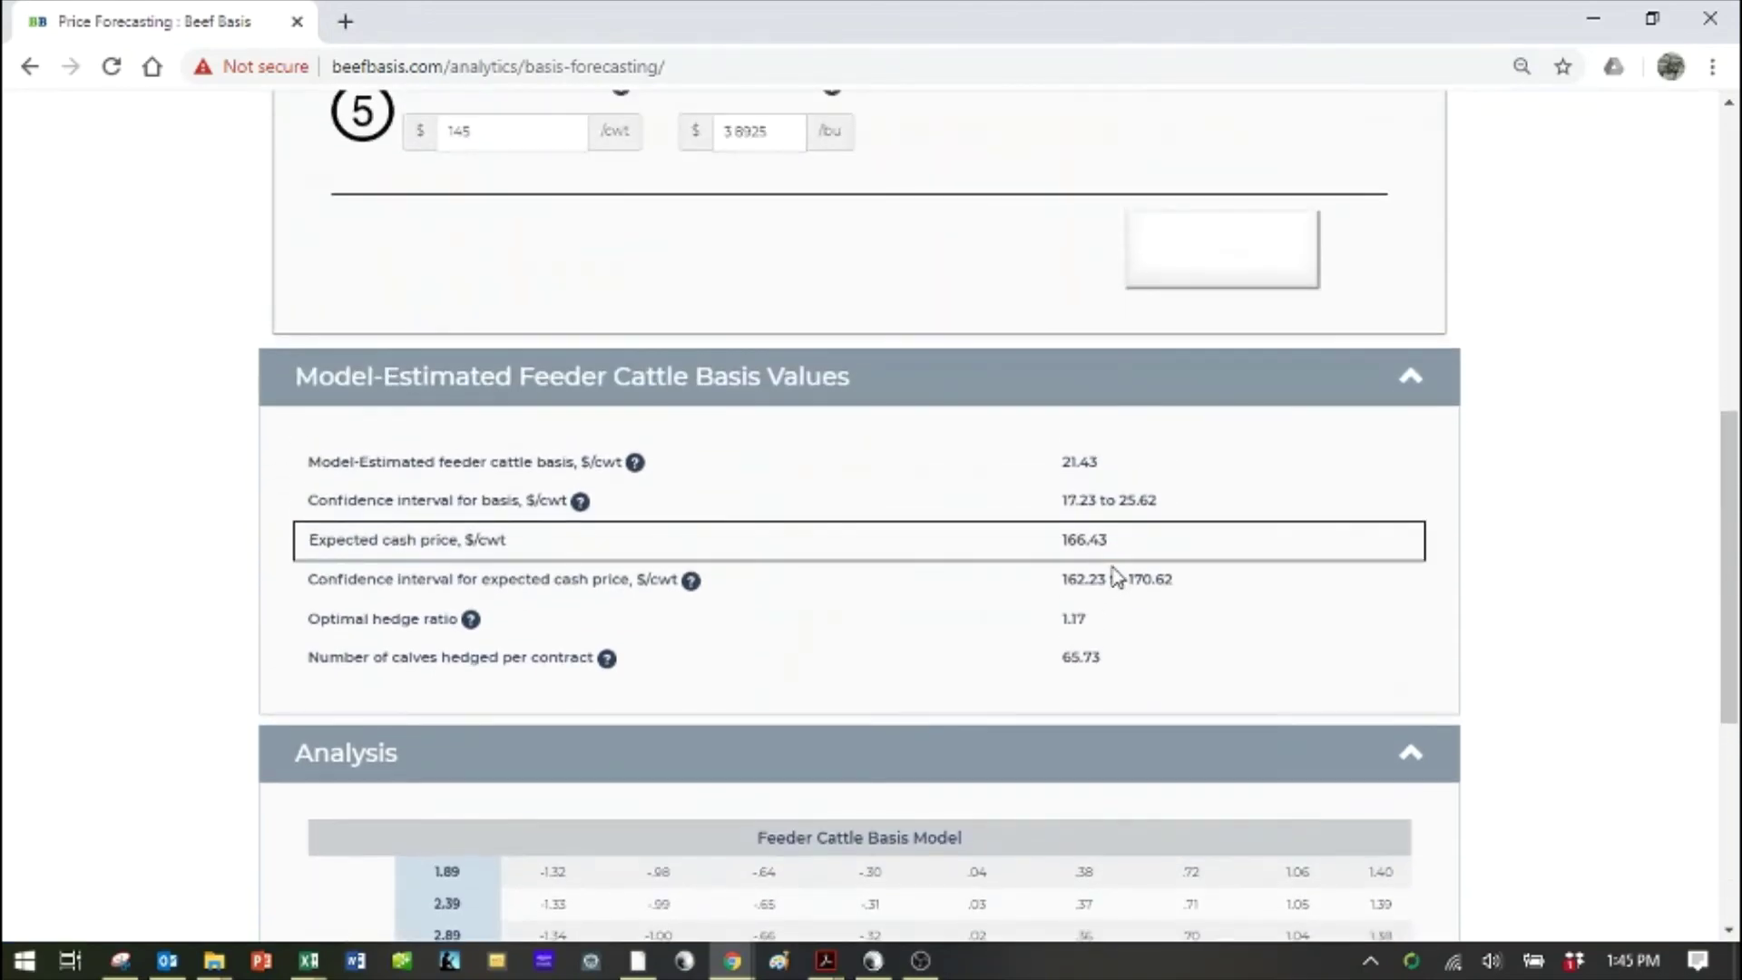
{"action": "scroll", "coordinate": [1116, 576], "scroll_direction": "up", "scroll_amount": 8}
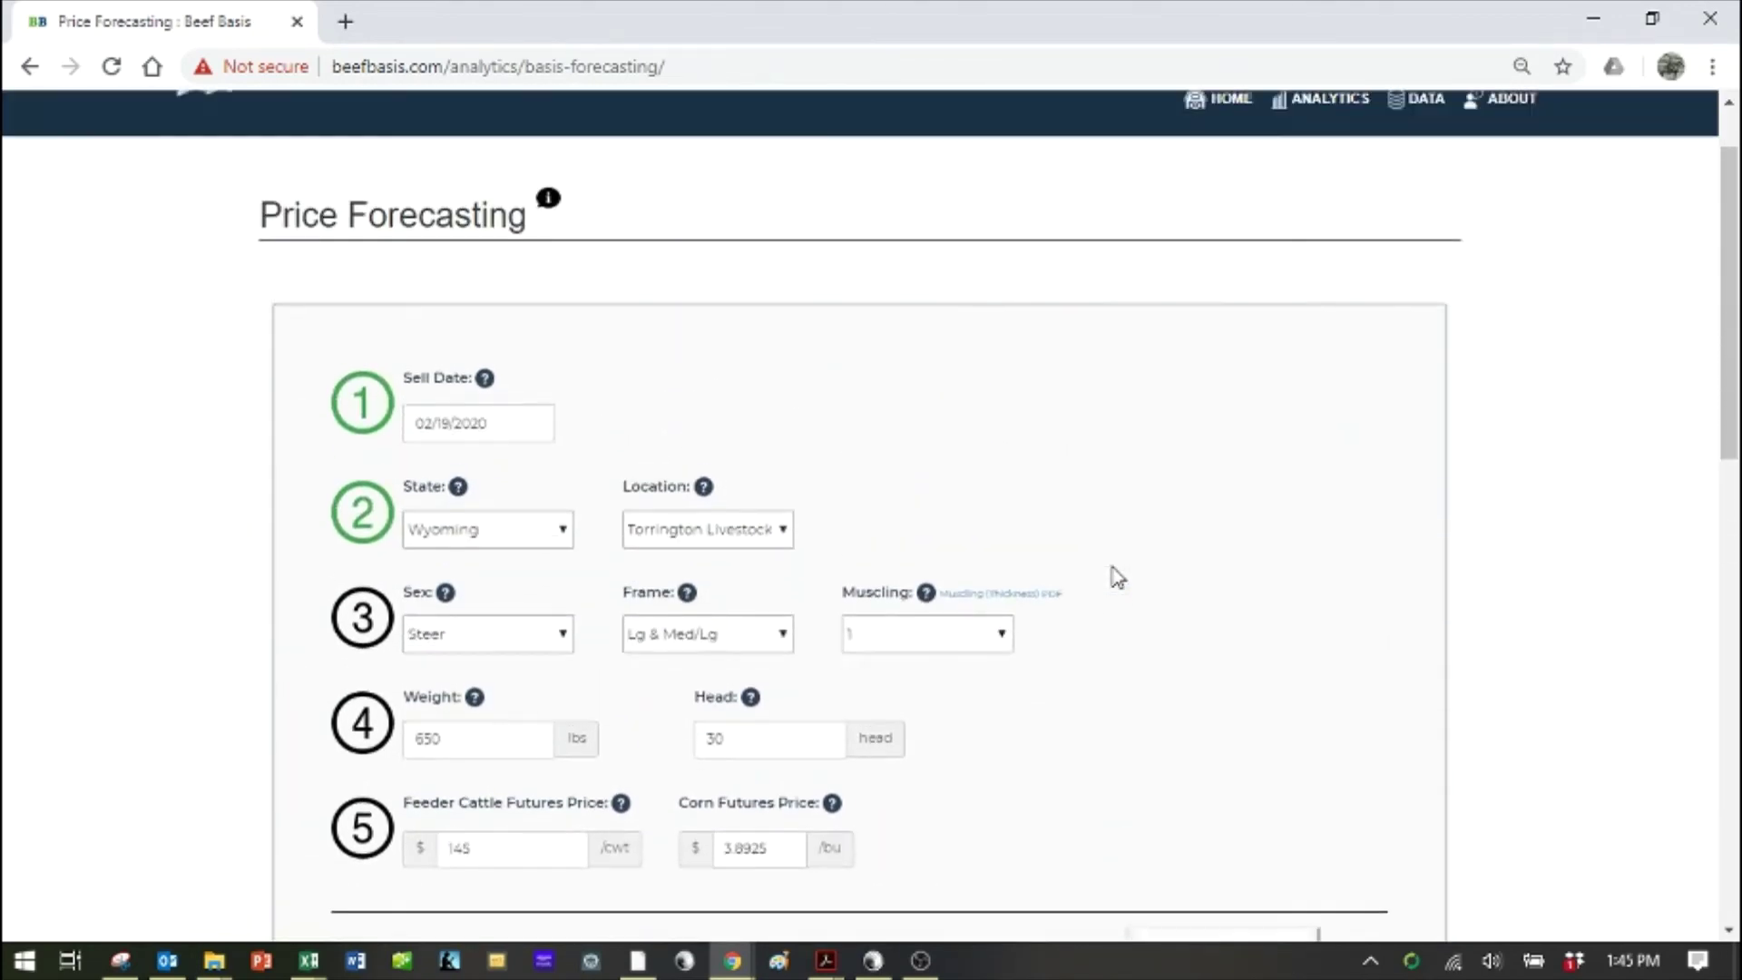
{"action": "scroll", "coordinate": [1116, 576], "scroll_direction": "up", "scroll_amount": 1}
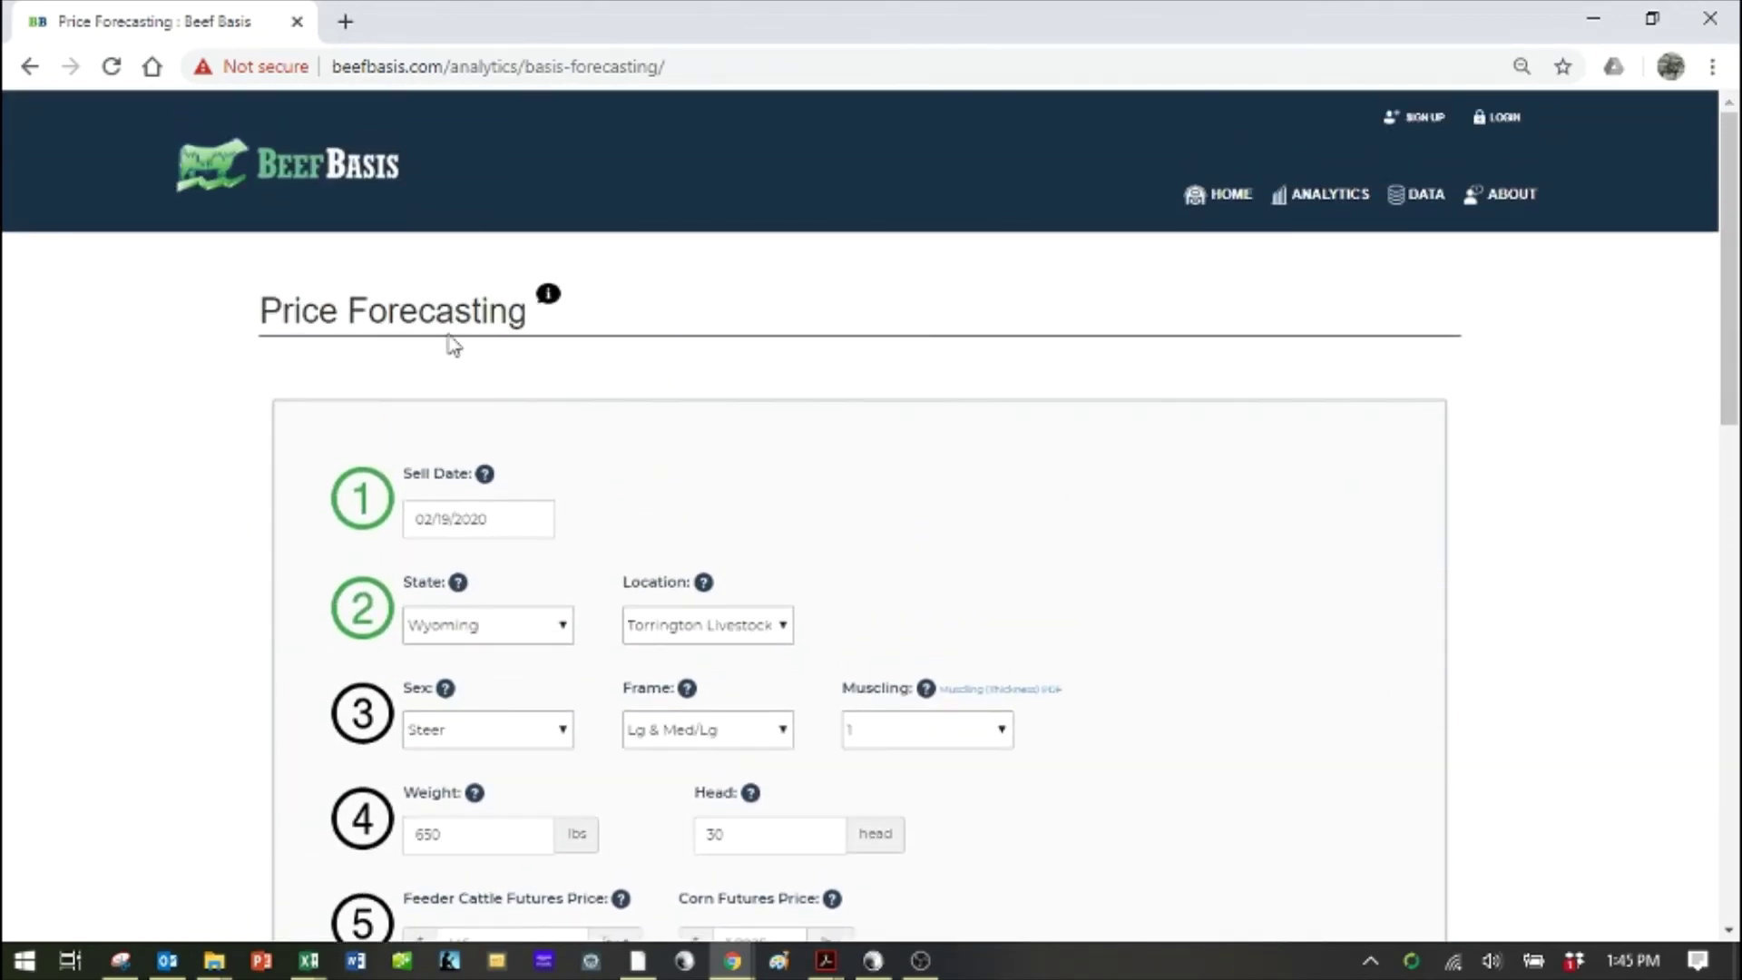